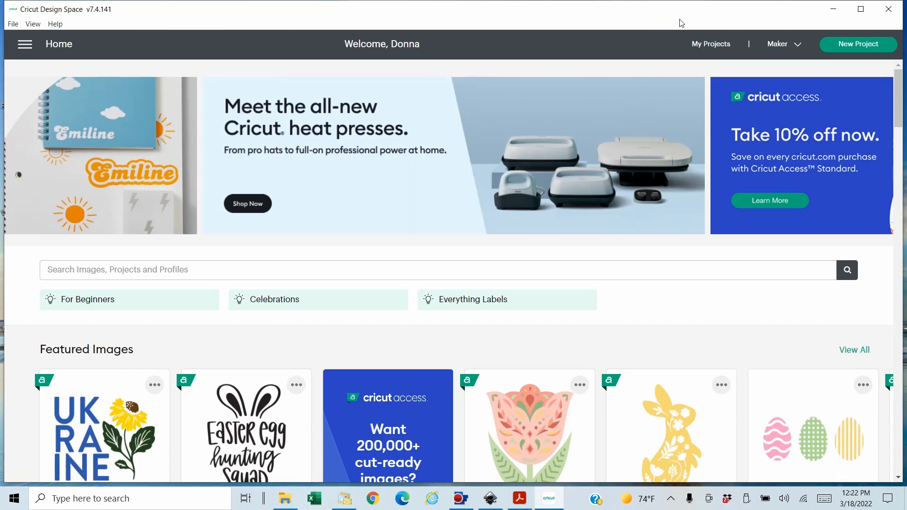
# Start a new project and set the blank canvas colour to light grey.
pyautogui.click(861, 47)
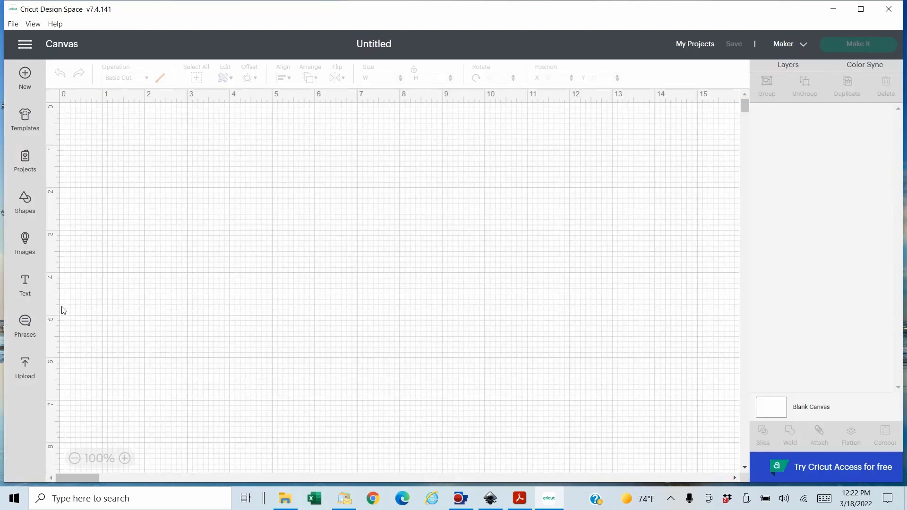
pyautogui.click(443, 362)
pyautogui.click(767, 410)
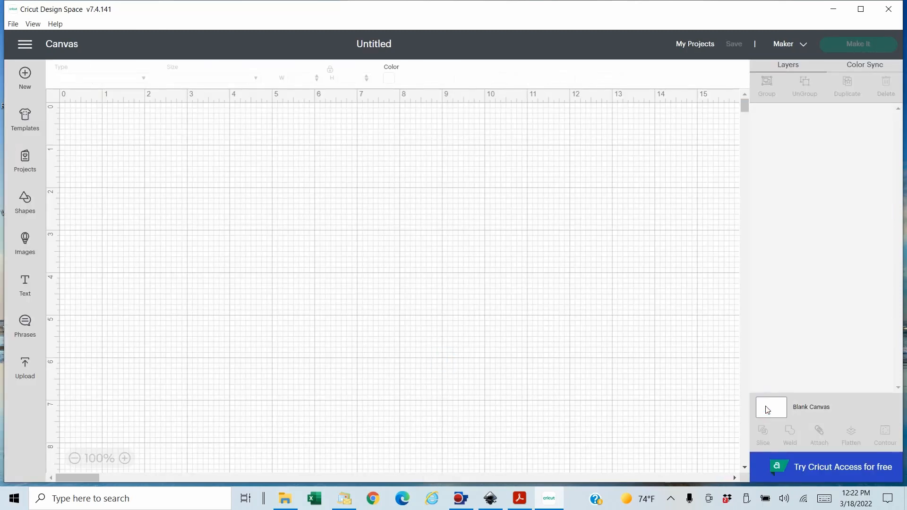
pyautogui.click(389, 79)
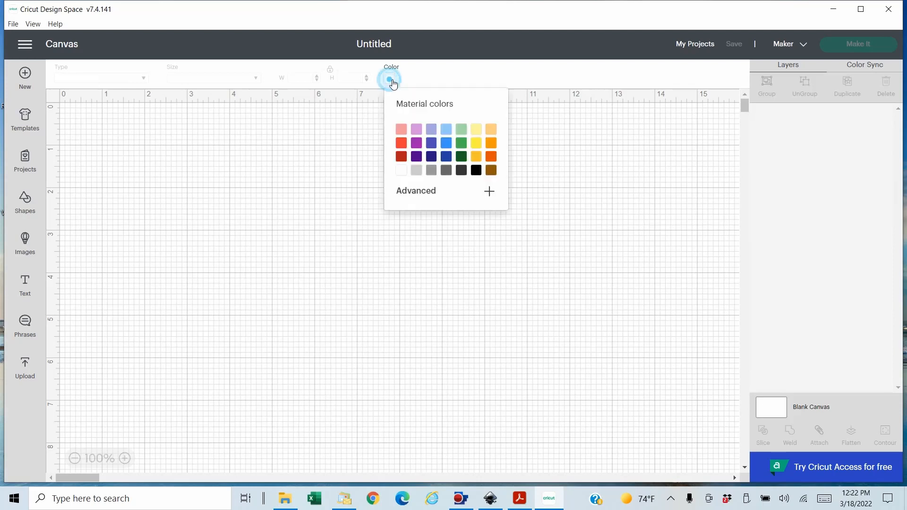
pyautogui.click(416, 170)
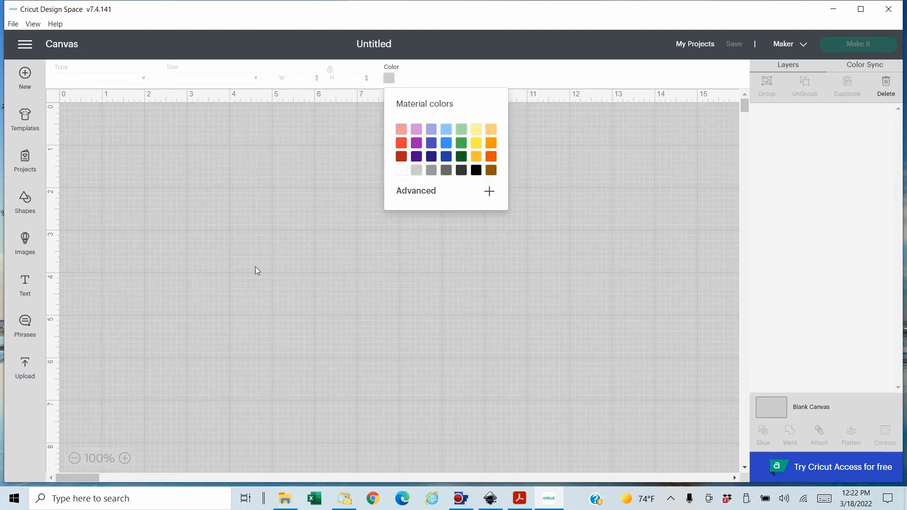
pyautogui.click(204, 305)
# Upload lowpolydolphinmom.svg from the Downloads folder as a cut image, keeping lowpolydolphinmom as its name.
pyautogui.click(26, 368)
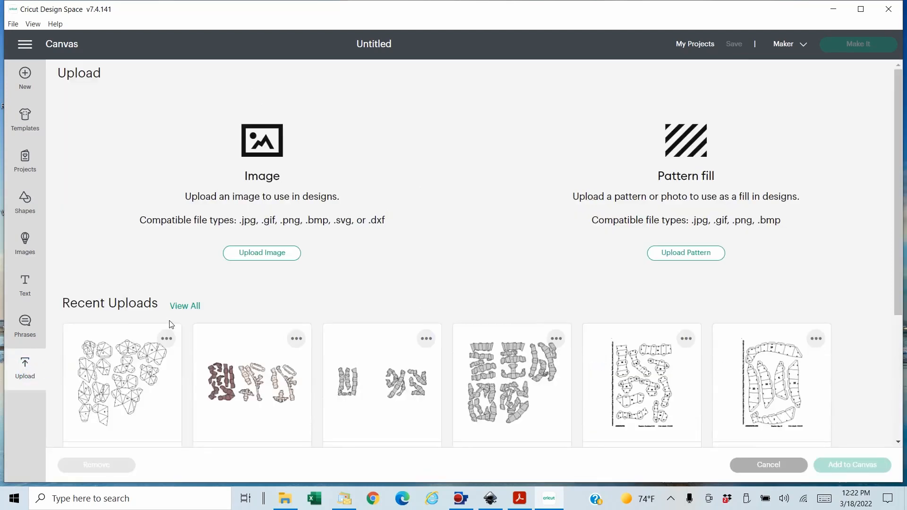
pyautogui.click(269, 255)
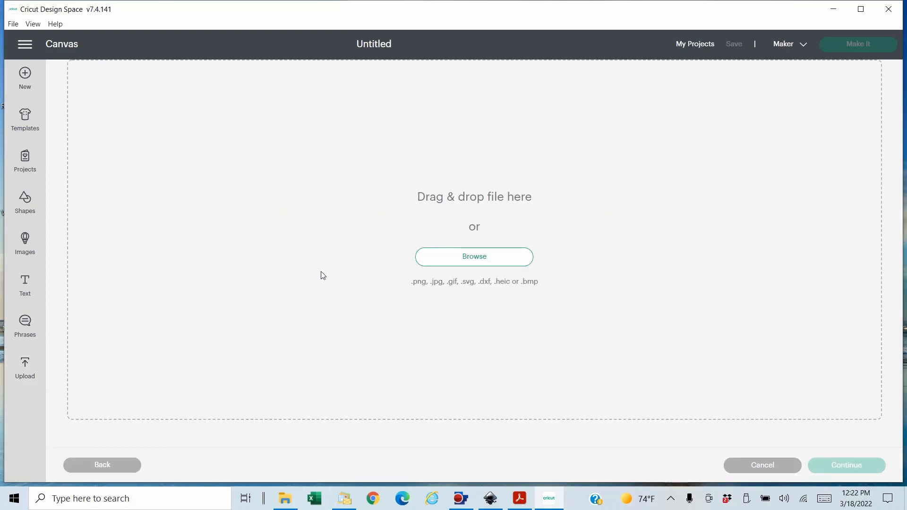
pyautogui.click(491, 258)
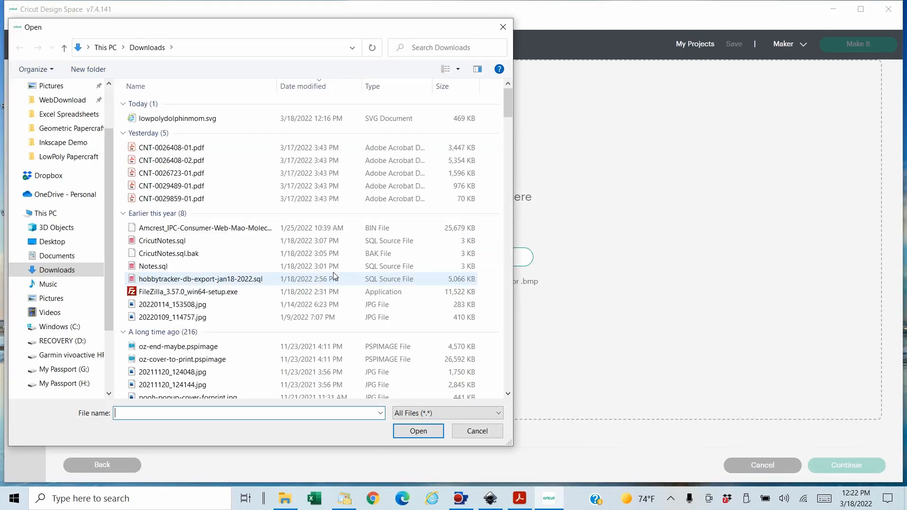
pyautogui.click(200, 121)
pyautogui.click(418, 431)
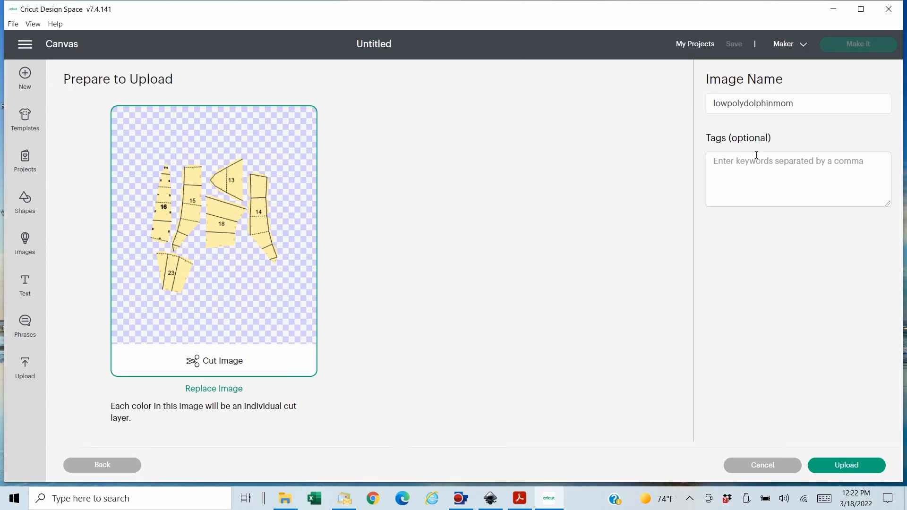
pyautogui.click(850, 465)
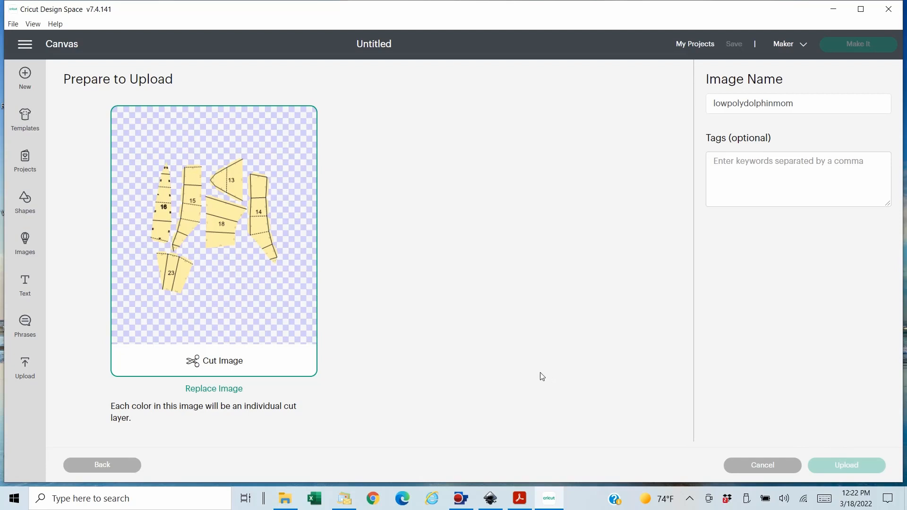
pyautogui.click(161, 382)
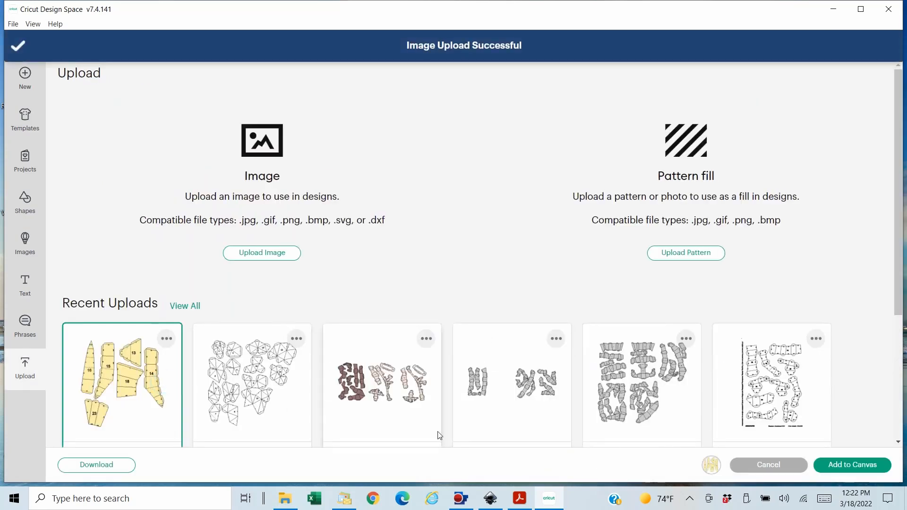
# Add the uploaded dolphin pattern to the canvas and move it near the canvas's upper-left corner.
pyautogui.click(874, 466)
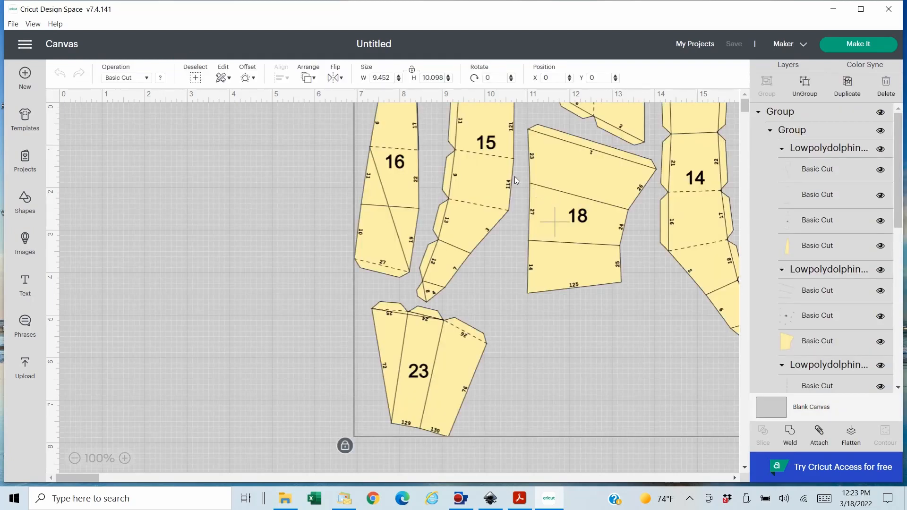
pyautogui.moveTo(486, 161); pyautogui.dragTo(194, 190)
pyautogui.click(543, 220)
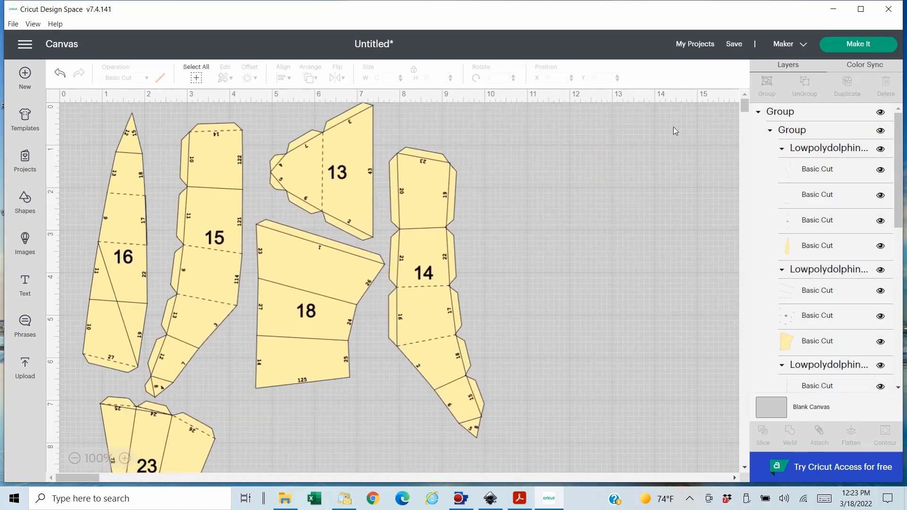
# Save the project with the title "Low Poly Mom Dolphin White".
pyautogui.click(735, 44)
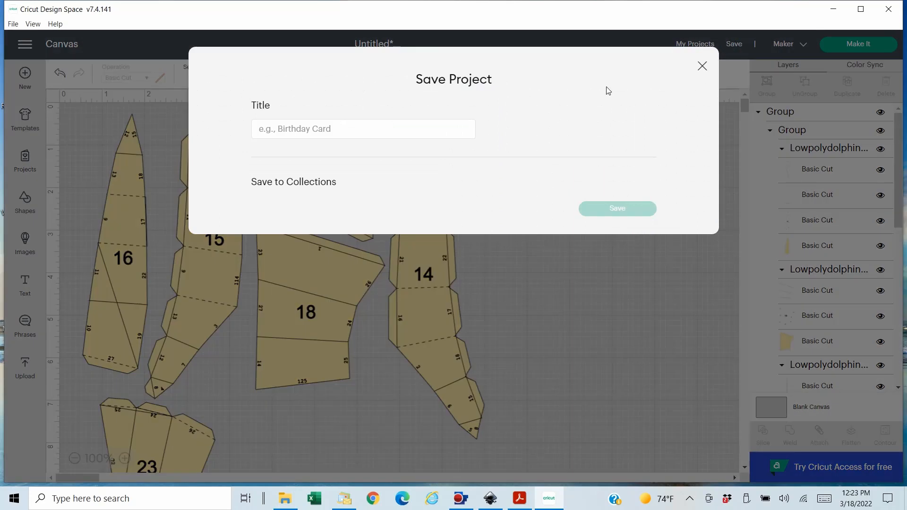
pyautogui.click(383, 126)
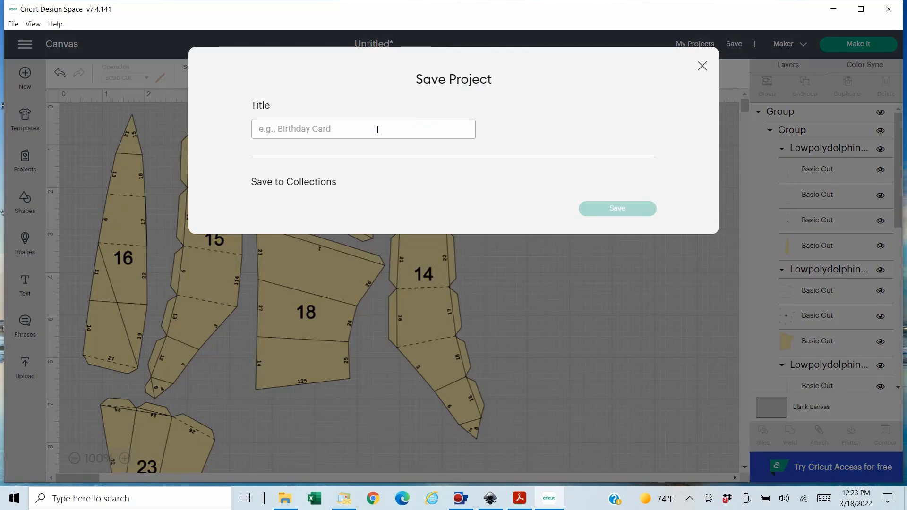
pyautogui.write('Low Po')
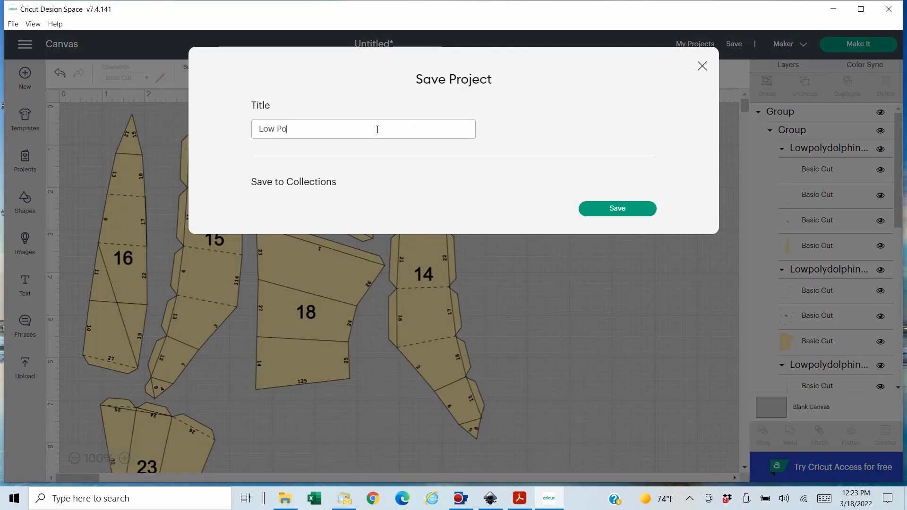
pyautogui.write('ly Mom Dolphin White')
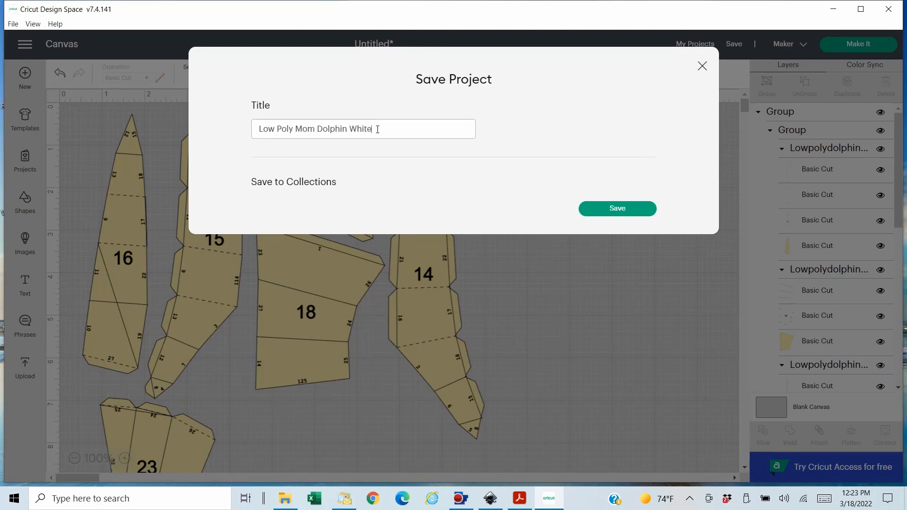
pyautogui.click(623, 208)
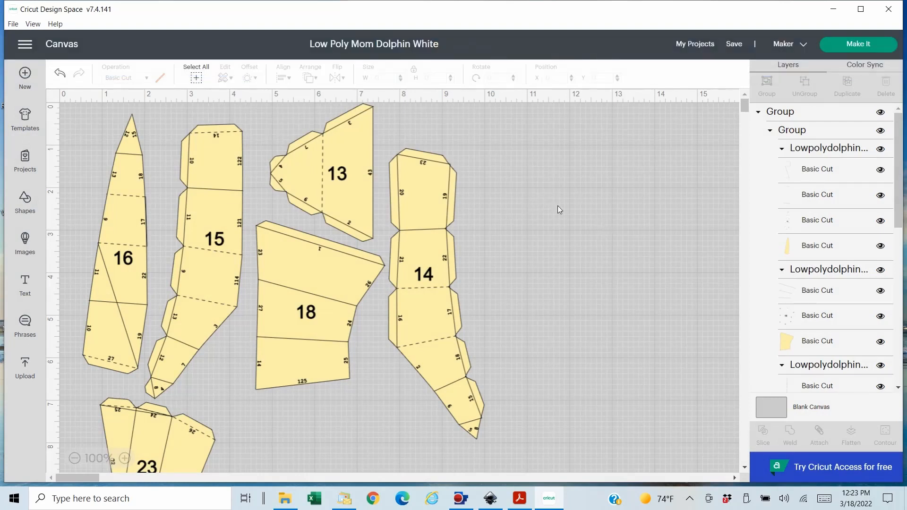
# Move the pattern to about X 1.193, Y 0.264, and set its size to 13.964 wide by 14.912 high with proportions unlocked.
pyautogui.moveTo(439, 214); pyautogui.dragTo(466, 224)
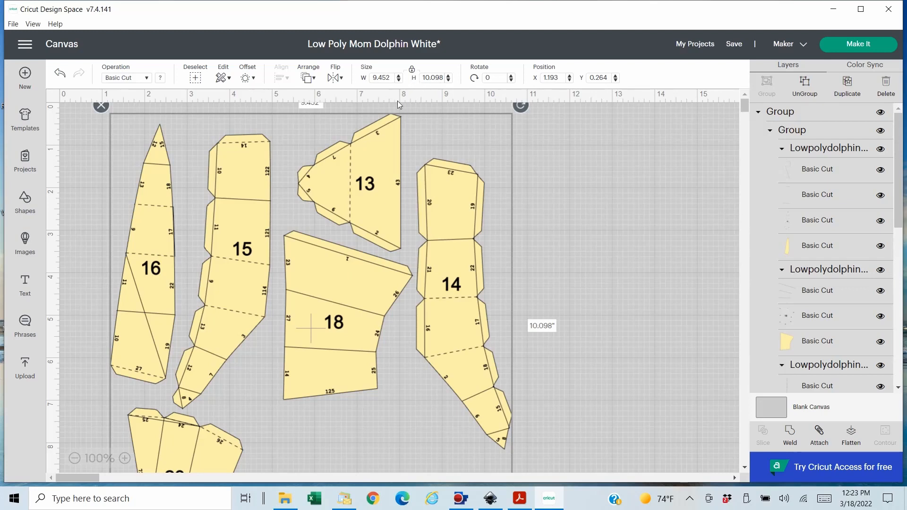
pyautogui.click(412, 70)
pyautogui.moveTo(397, 83); pyautogui.dragTo(366, 82)
pyautogui.write('13.964')
pyautogui.press('Return')
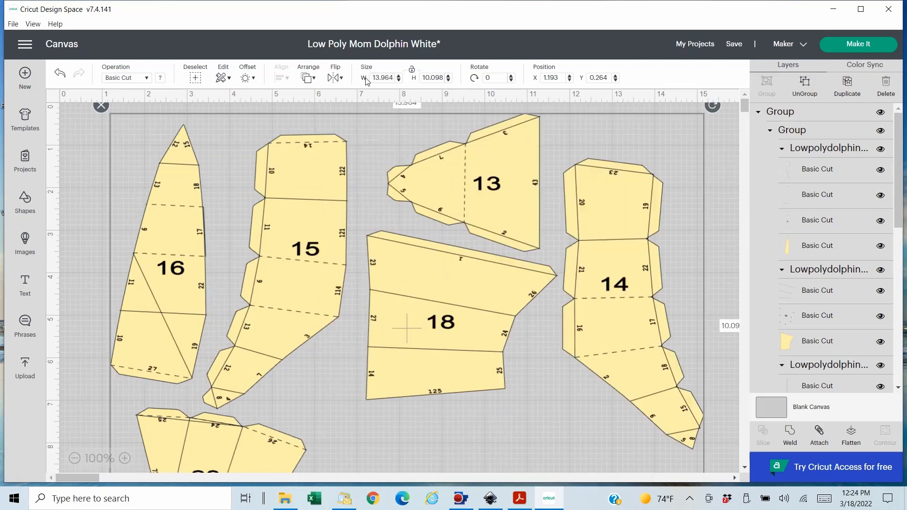
pyautogui.click(444, 78)
pyautogui.write('14.912')
pyautogui.press('Return')
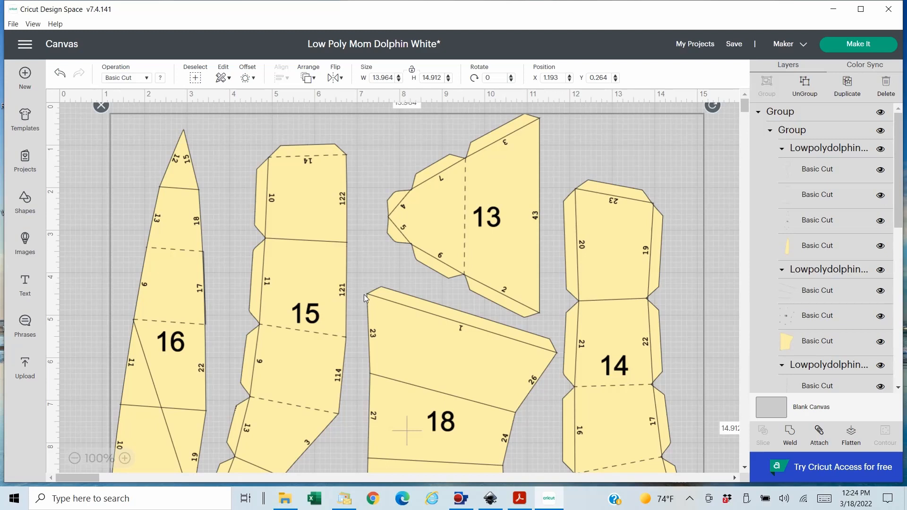
# Ungroup the whole pattern through both group levels so each numbered piece can be handled separately.
pyautogui.click(76, 459)
pyautogui.click(74, 458)
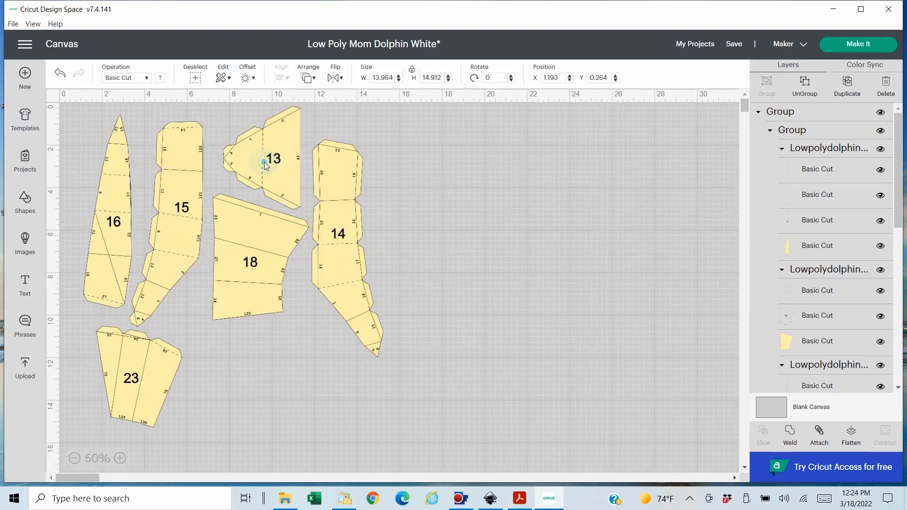
pyautogui.click(261, 156)
pyautogui.click(808, 82)
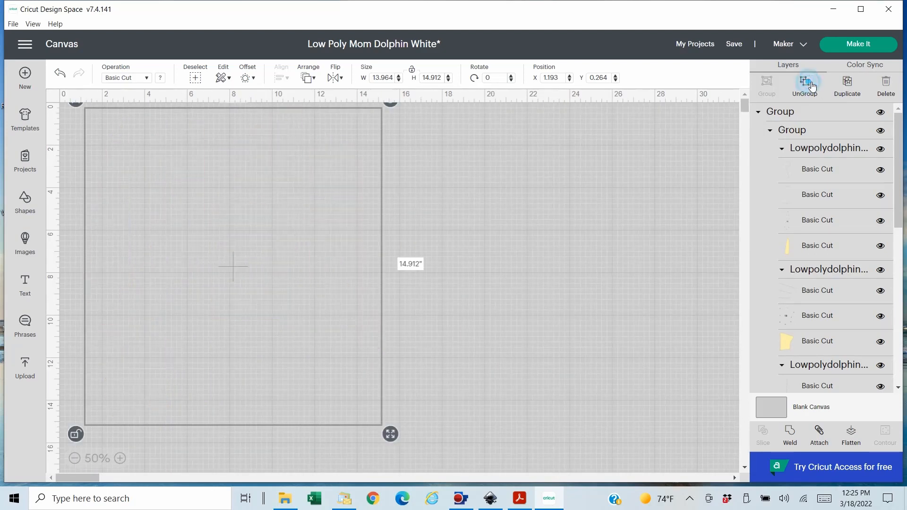
pyautogui.click(463, 214)
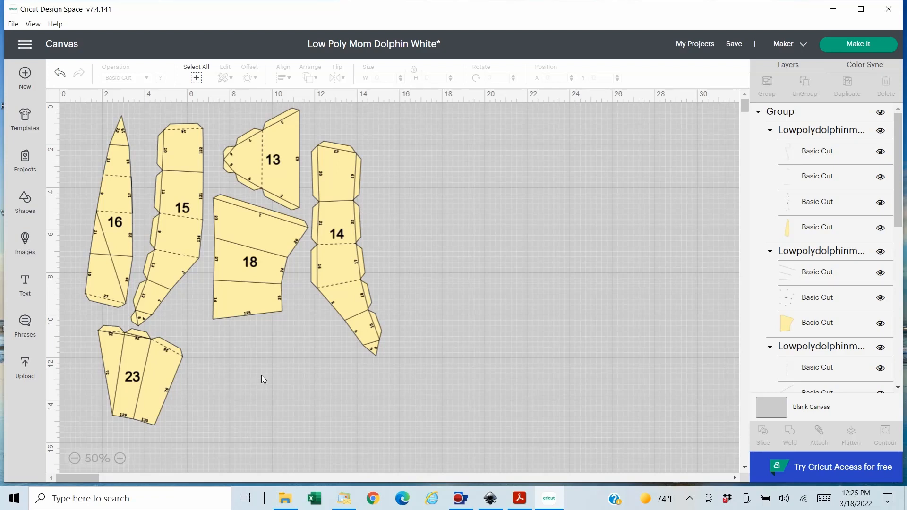
pyautogui.click(269, 307)
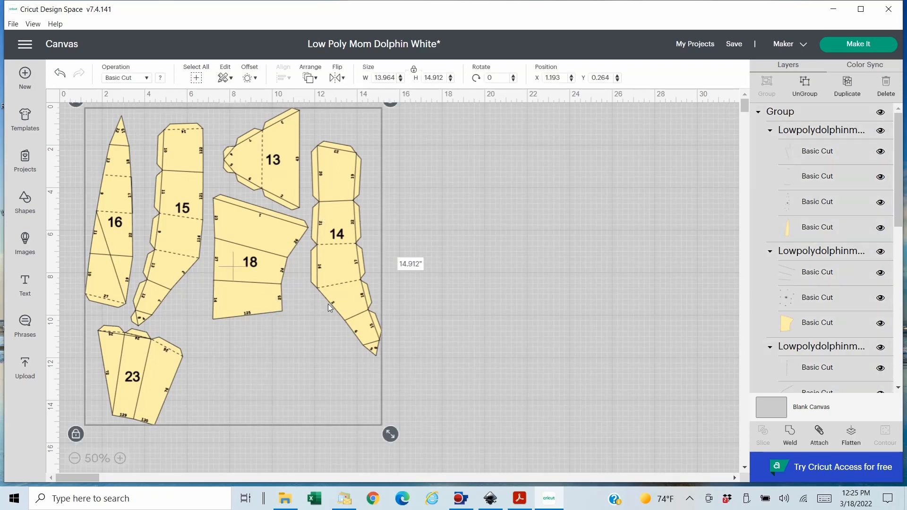
pyautogui.click(804, 85)
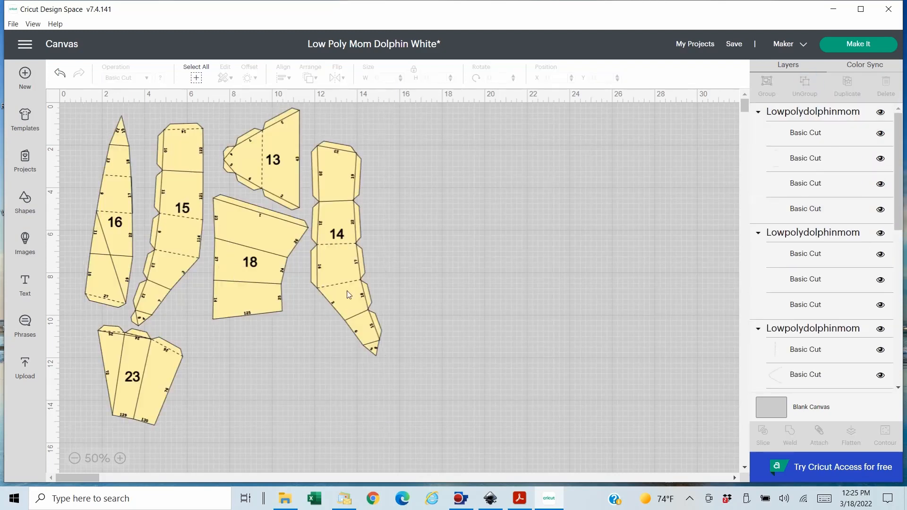
# Check that the numbered pieces select individually, and move piece 14 away from the others to about X 18.948, Y 1.878.
pyautogui.click(348, 290)
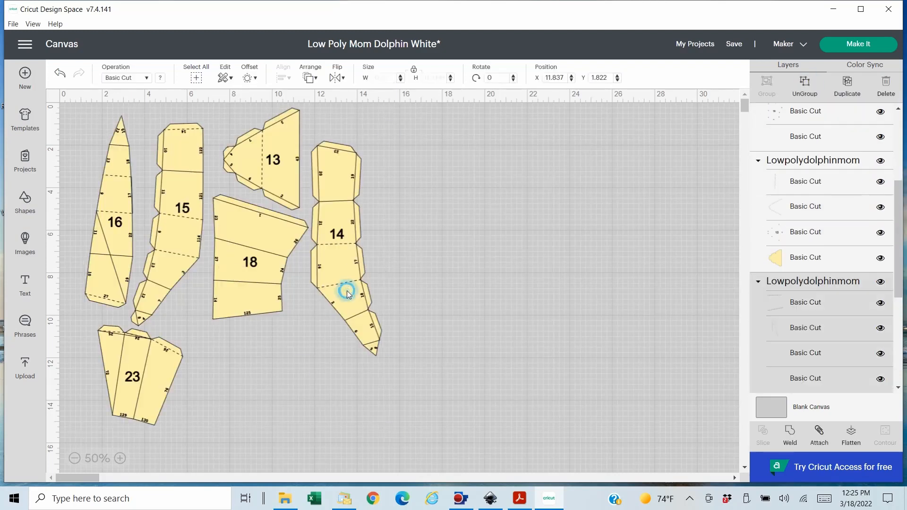
pyautogui.click(271, 276)
pyautogui.click(276, 145)
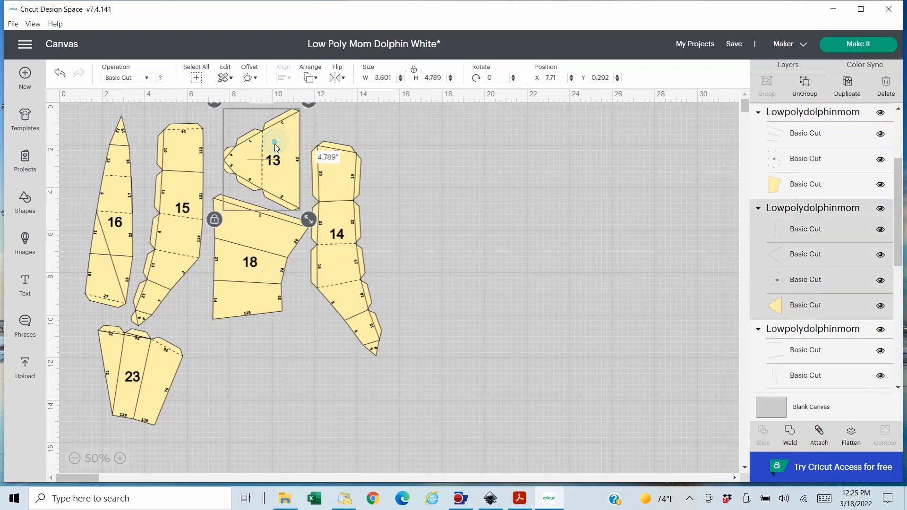
pyautogui.click(170, 225)
pyautogui.moveTo(340, 249); pyautogui.dragTo(519, 256)
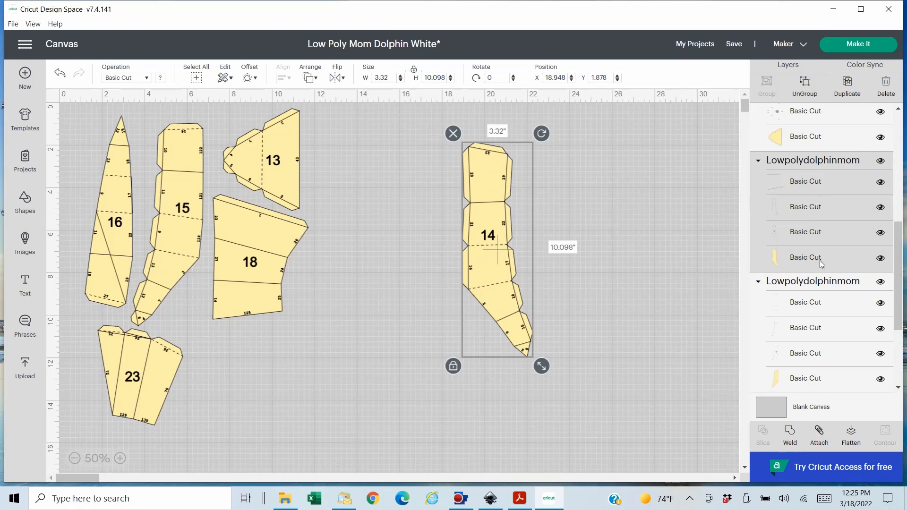
# Inspect the number and line layers of piece 14 and hide its dashed fold-line layer.
pyautogui.click(811, 234)
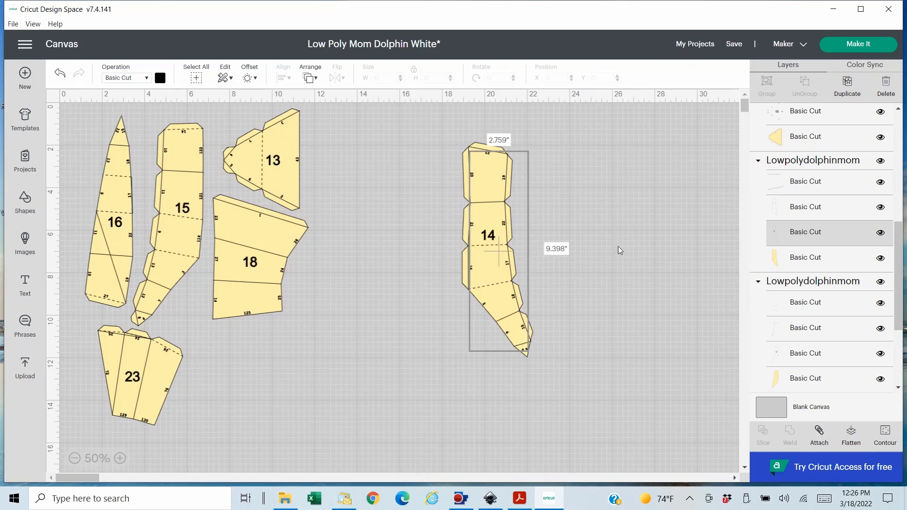
pyautogui.click(816, 207)
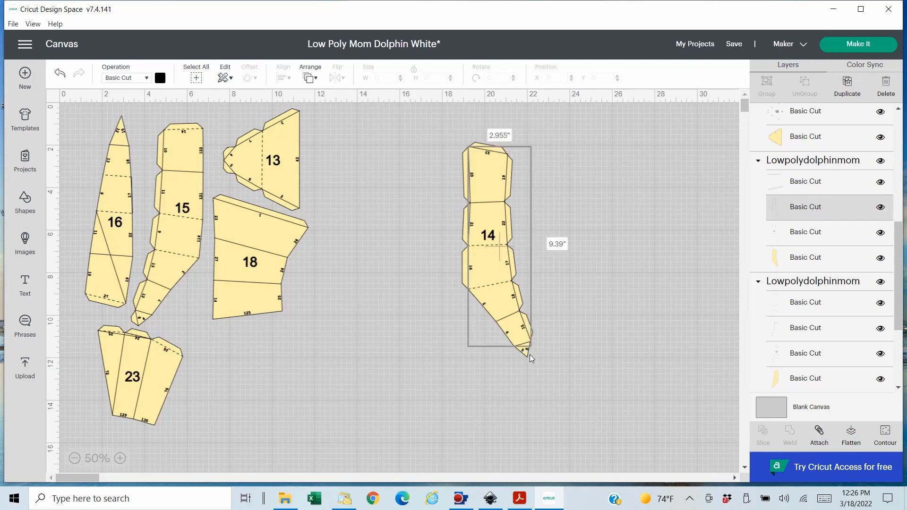
pyautogui.click(121, 459)
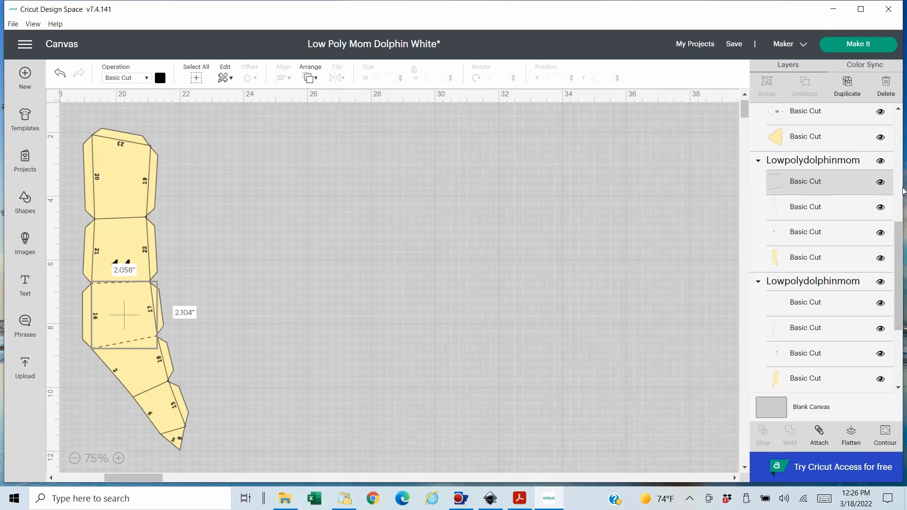
pyautogui.click(880, 182)
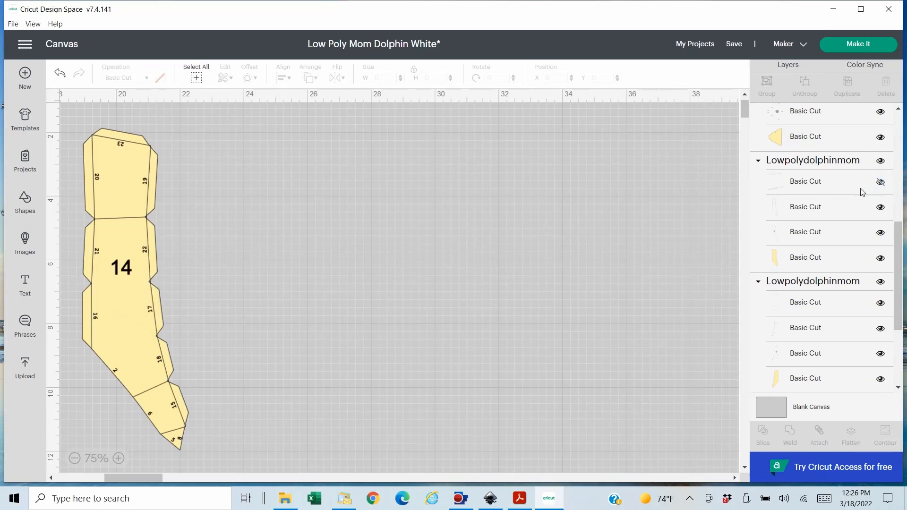
# Examine the solid fold-line layer of piece 14 and reselect the whole piece.
pyautogui.click(121, 219)
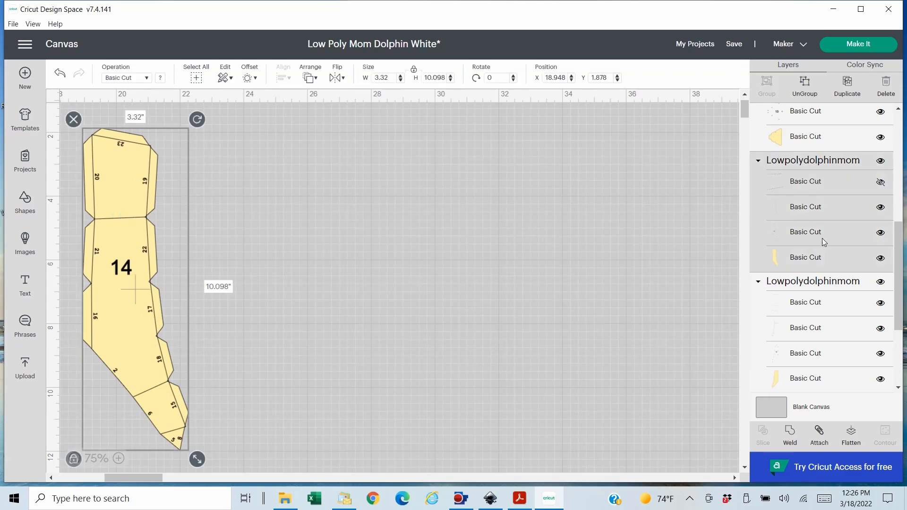
pyautogui.click(817, 207)
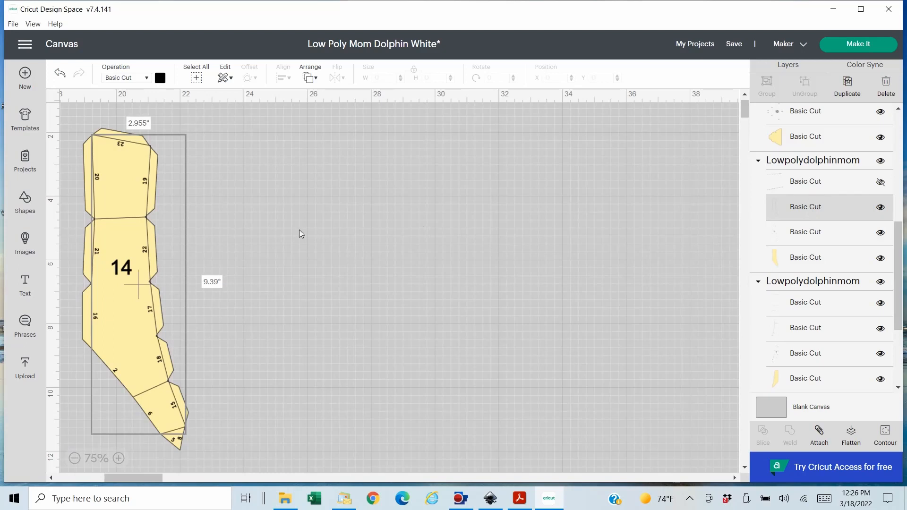
pyautogui.click(267, 204)
pyautogui.click(118, 152)
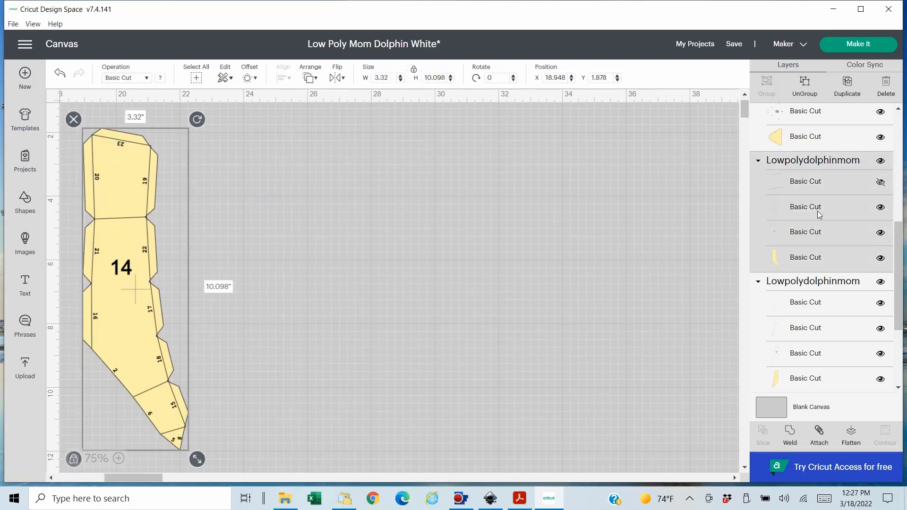
# Ungroup piece 14 so that its fold lines, numbers and outline become separate layers.
pyautogui.click(809, 89)
pyautogui.click(448, 225)
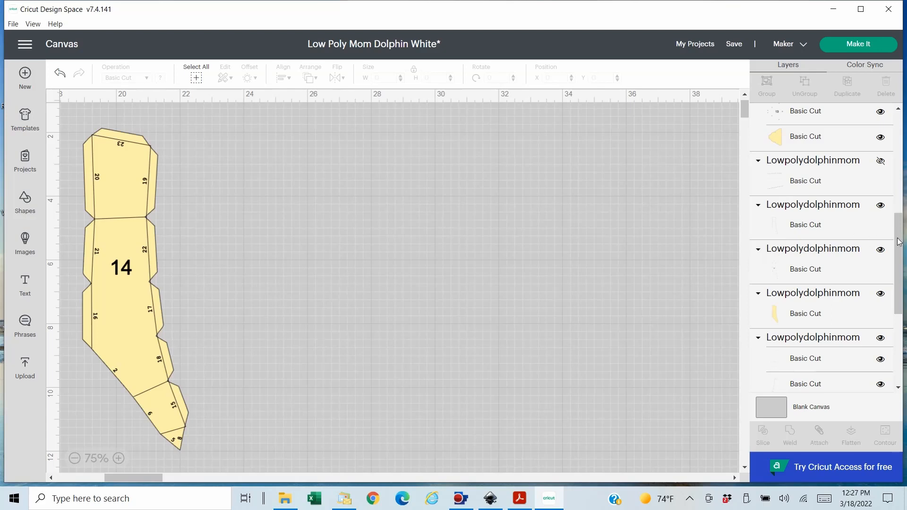
pyautogui.scroll(5, 867, 220)
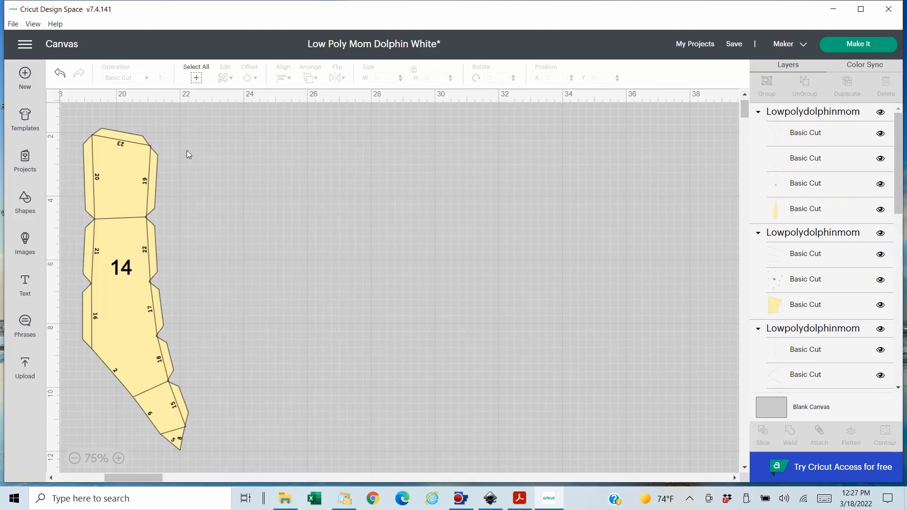
# Set the solid fold-line layer of piece 14 to the Pen operation in Raspberry.
pyautogui.click(127, 271)
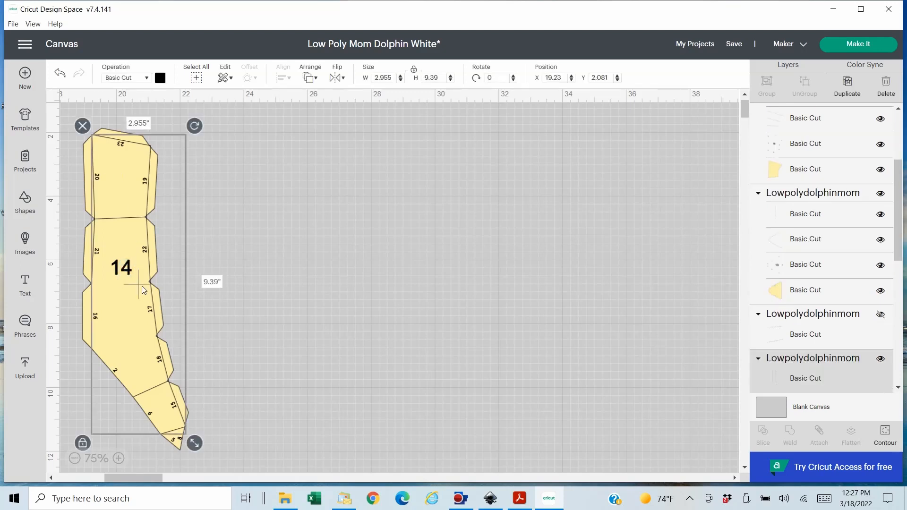
pyautogui.click(148, 81)
pyautogui.click(123, 177)
pyautogui.click(161, 79)
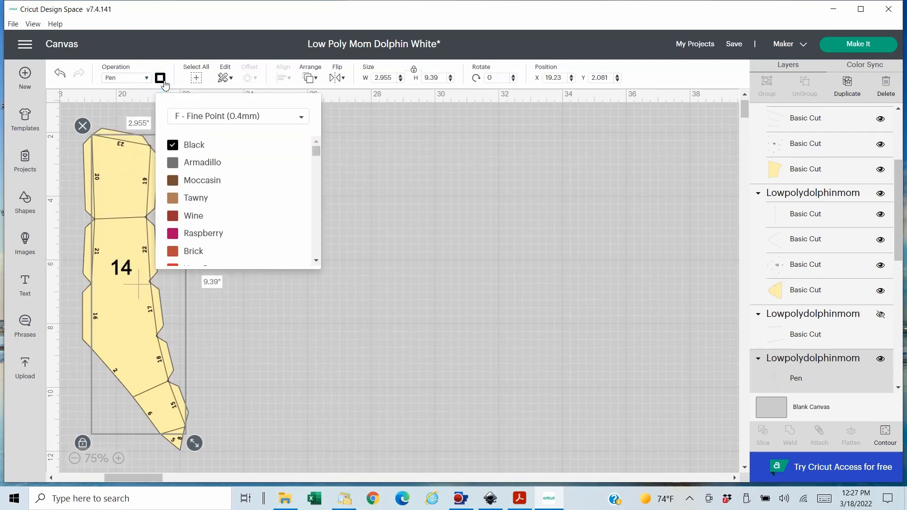
pyautogui.scroll(-3, 205, 232)
pyautogui.scroll(-2, 189, 189)
pyautogui.scroll(2, 187, 172)
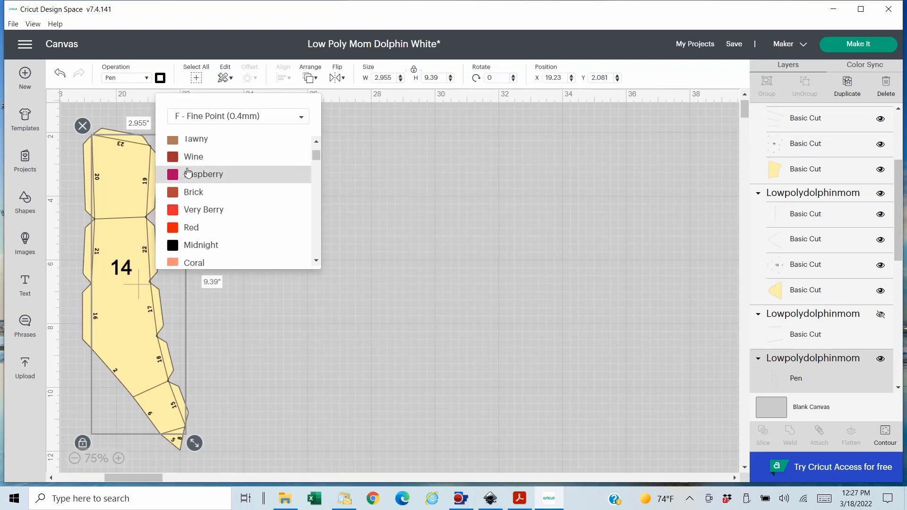
pyautogui.scroll(-3, 189, 175)
pyautogui.scroll(3, 194, 173)
pyautogui.scroll(2, 195, 173)
pyautogui.click(197, 232)
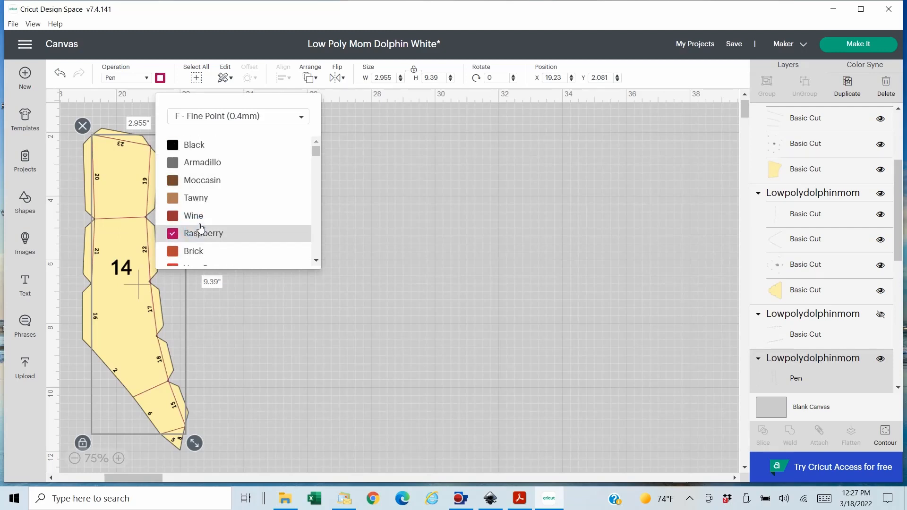
# Switch the pen type of the solid fold lines to XF - Extra Fine Point (0.3mm).
pyautogui.click(301, 116)
pyautogui.click(254, 152)
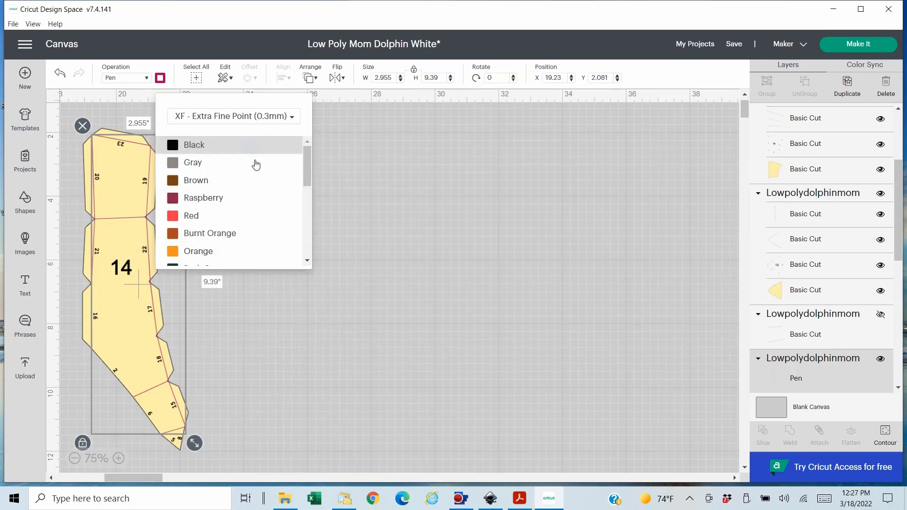
pyautogui.click(268, 288)
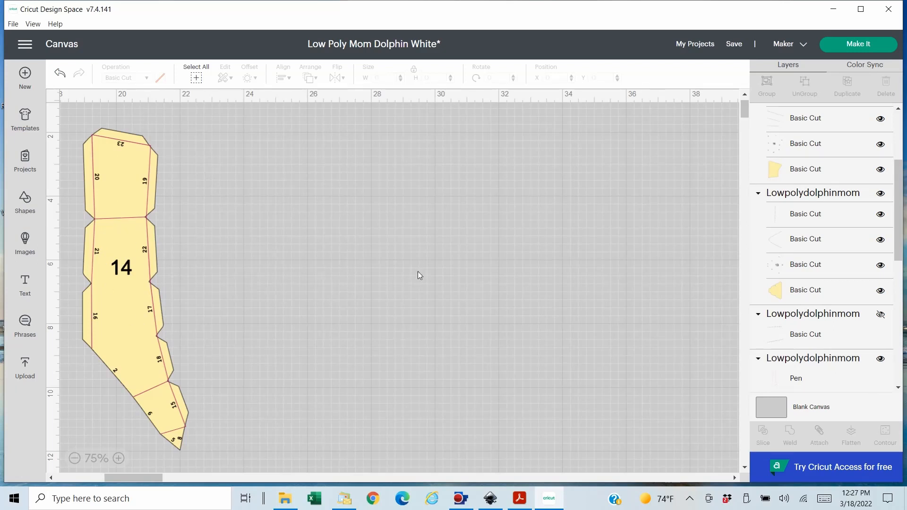
# Change the solid fold-line layer of piece 14 to the Score operation and hide that layer.
pyautogui.click(130, 269)
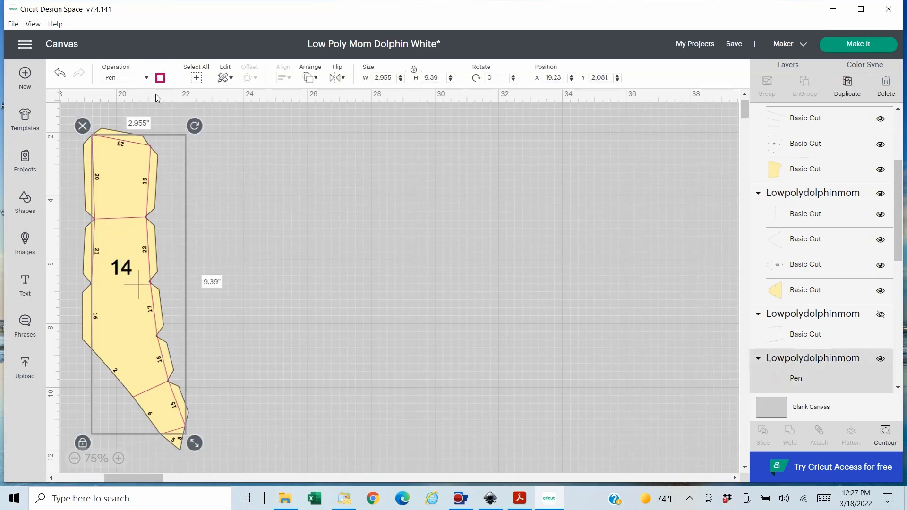
pyautogui.click(148, 80)
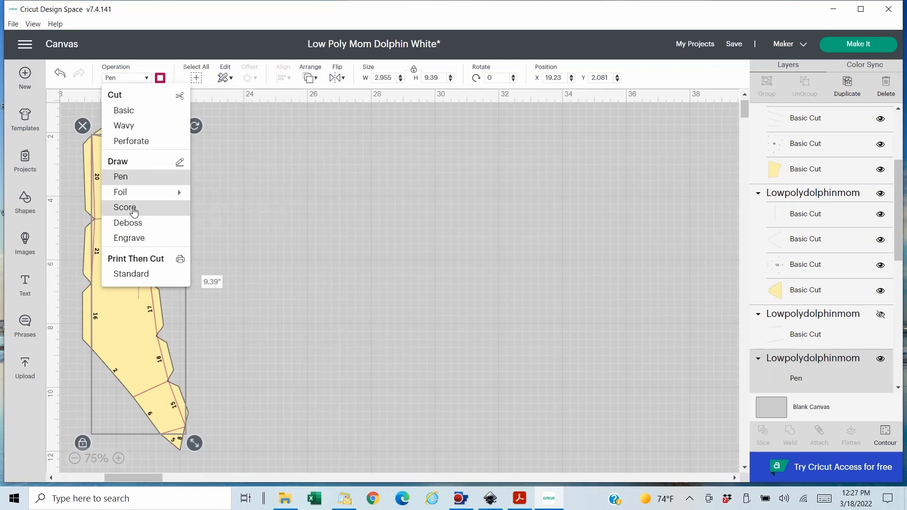
pyautogui.click(133, 208)
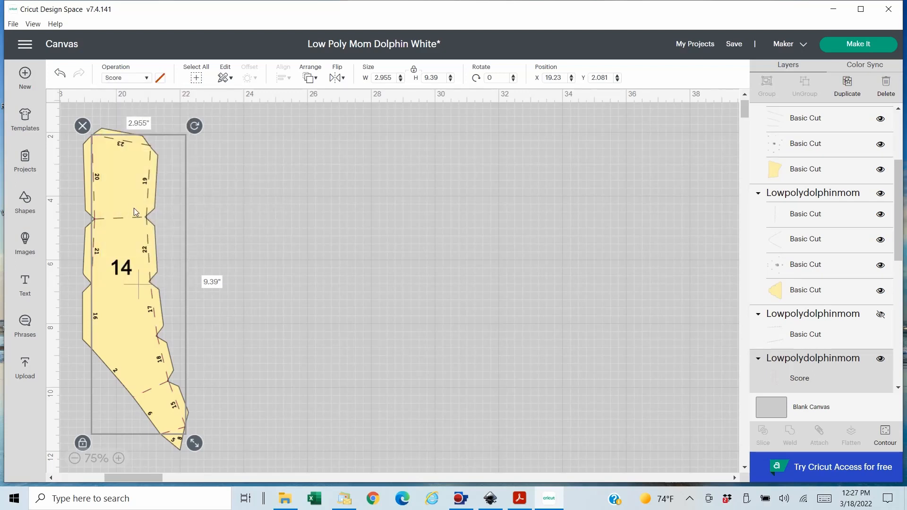
pyautogui.click(881, 359)
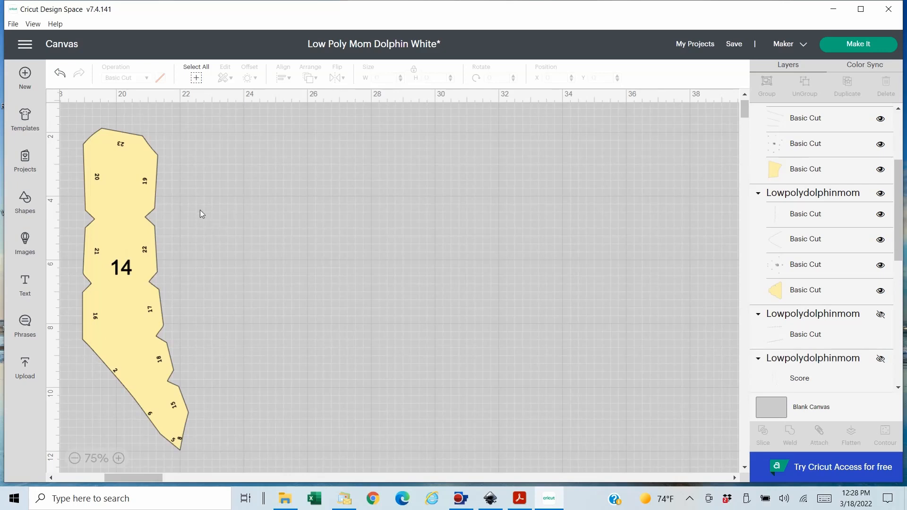
# Select the number layer of piece 14 and nudge it sideways and back to check that the numbers move together.
pyautogui.click(128, 273)
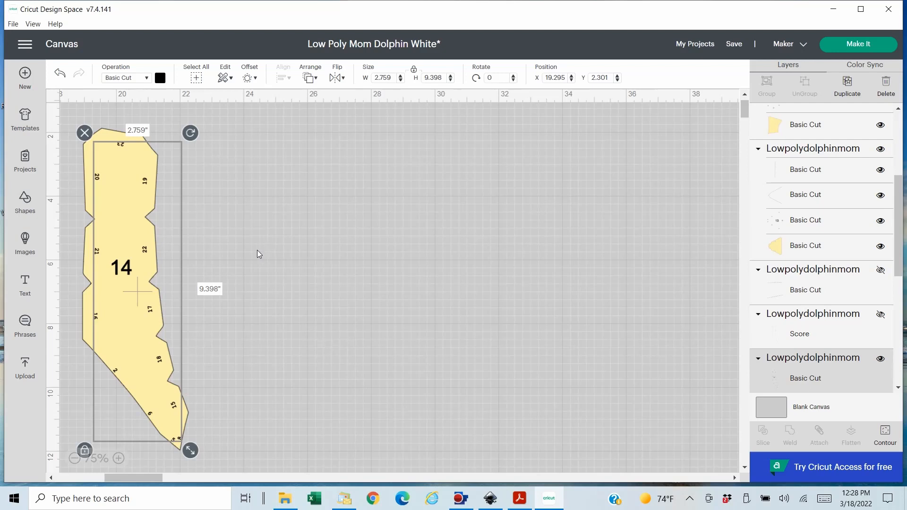
pyautogui.press('Right')
pyautogui.press('Right')
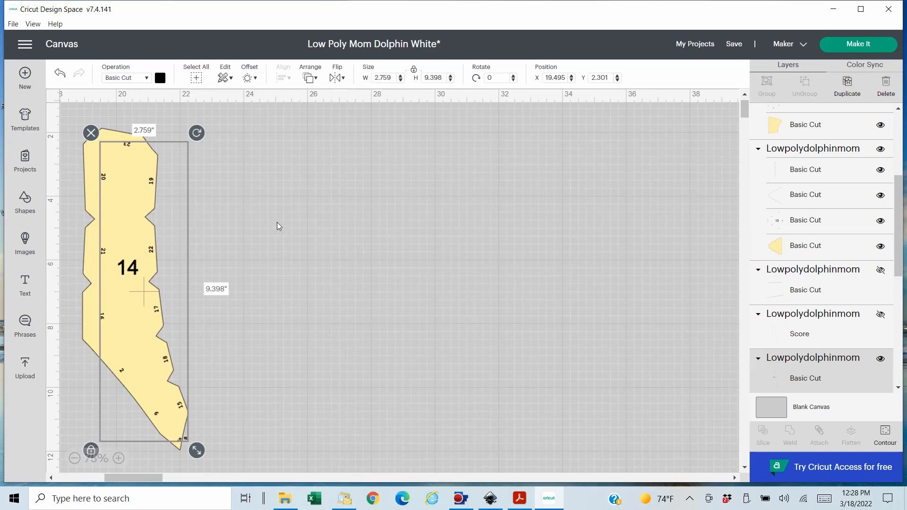
pyautogui.press('Left')
pyautogui.press('Left')
# Set the number layer of piece 14 to the Pen operation, XF - Extra Fine Point (0.3mm), in Red.
pyautogui.click(146, 78)
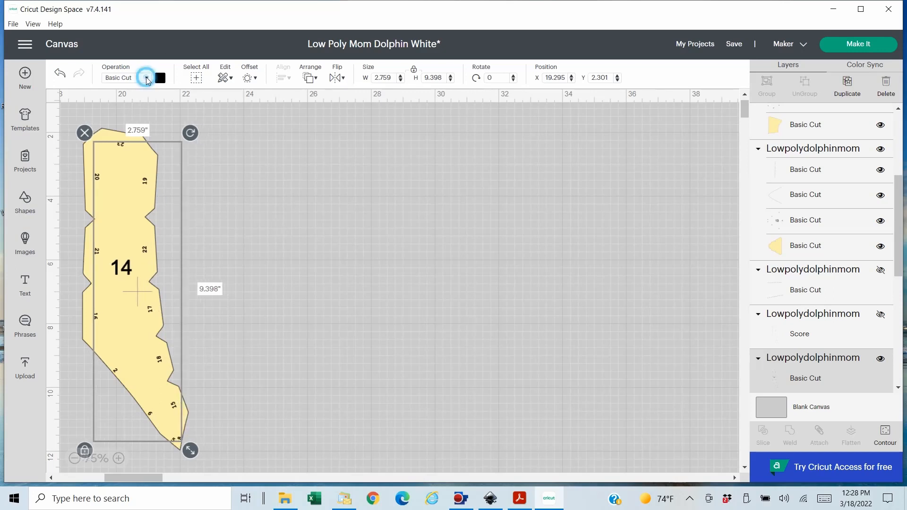
pyautogui.click(125, 174)
pyautogui.click(161, 78)
pyautogui.click(197, 116)
pyautogui.click(211, 151)
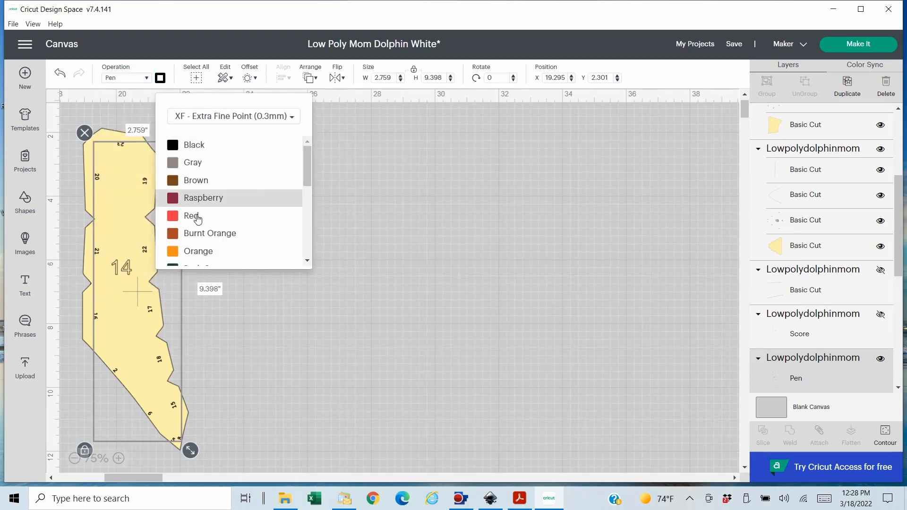
pyautogui.click(192, 217)
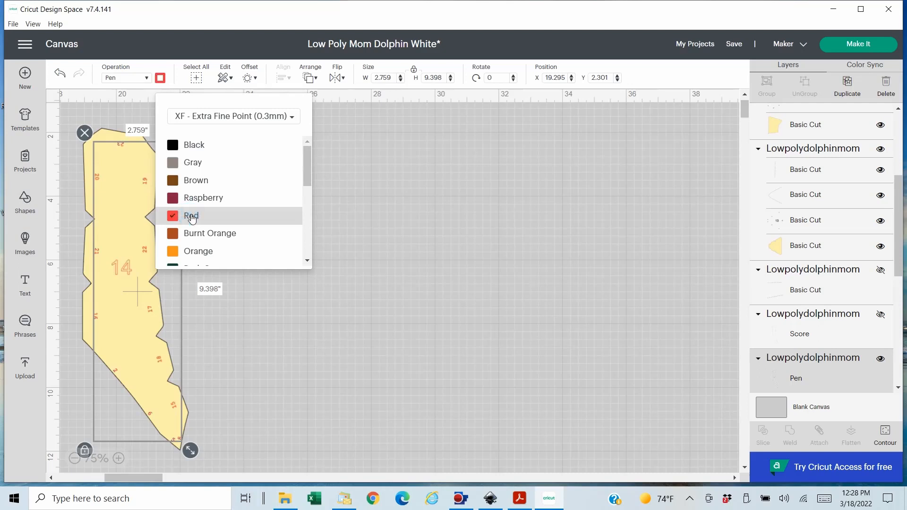
pyautogui.click(304, 317)
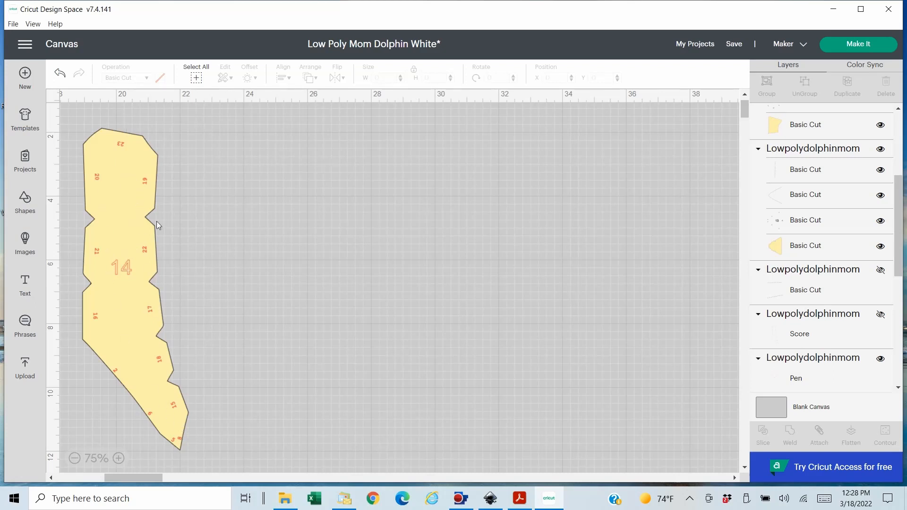
# Show the hidden dashed fold-line layer and the Score layer of piece 14 again.
pyautogui.moveTo(67, 112); pyautogui.dragTo(244, 470)
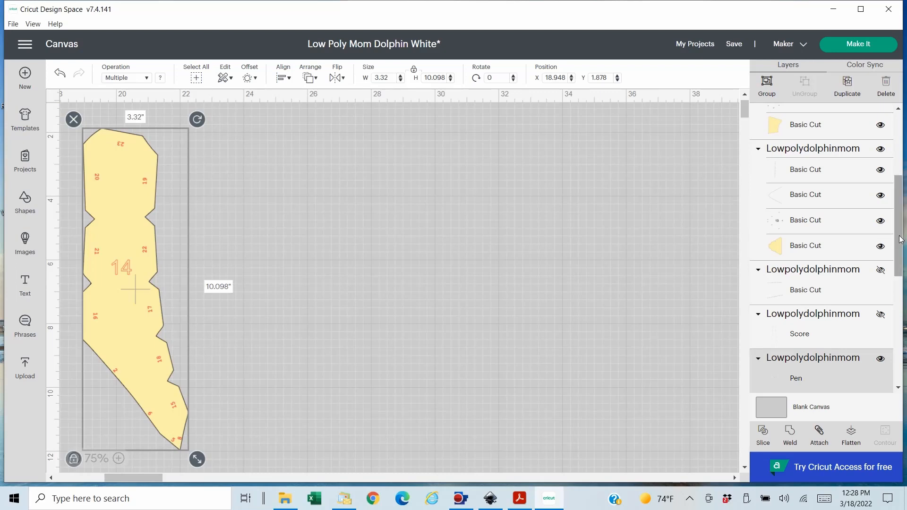
pyautogui.moveTo(897, 255); pyautogui.dragTo(906, 175)
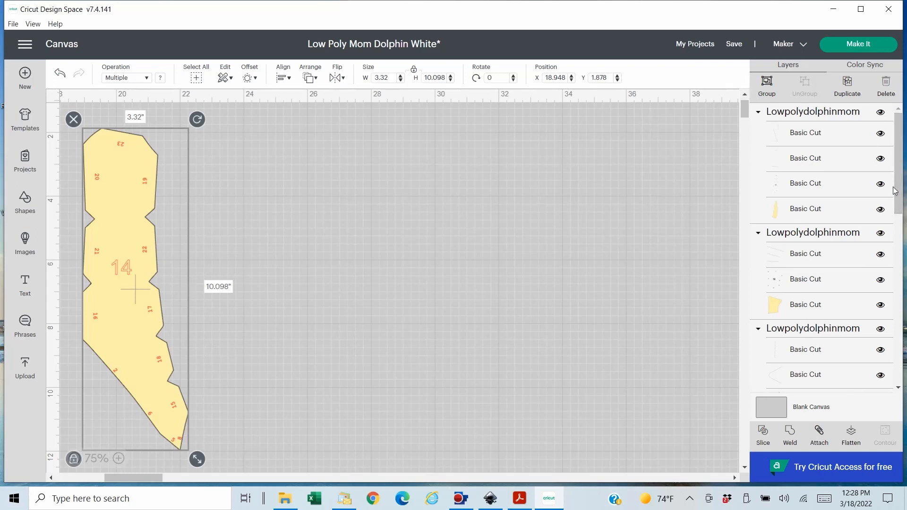
pyautogui.click(898, 200)
pyautogui.moveTo(898, 200); pyautogui.dragTo(899, 276)
pyautogui.click(882, 227)
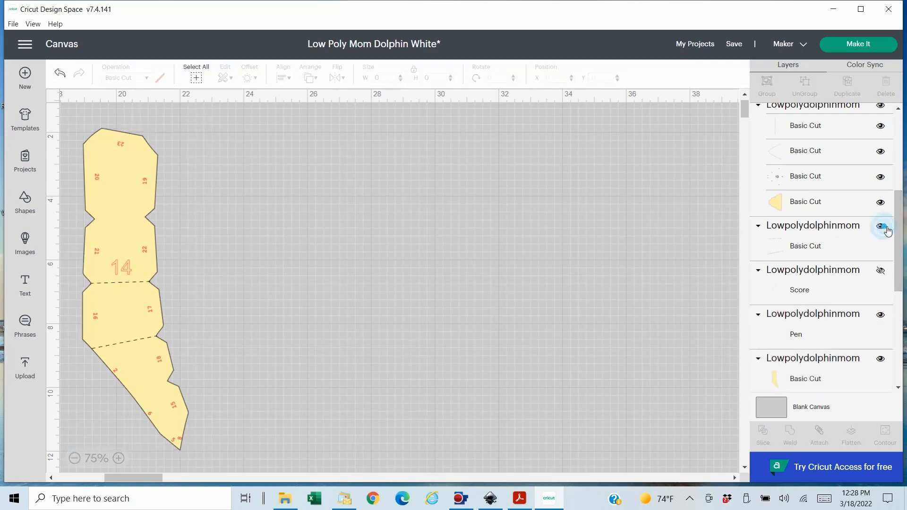
pyautogui.click(885, 274)
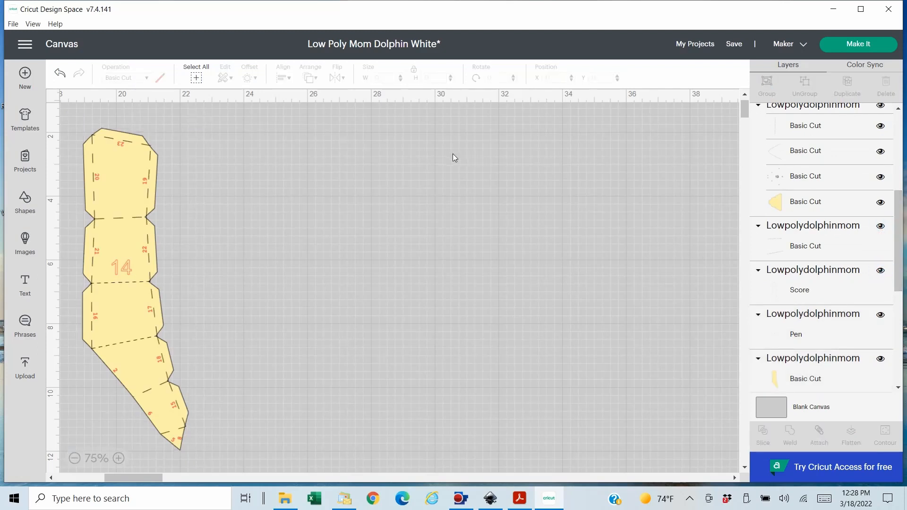
# Attach all four layers of piece 14 and move the attached piece to about X 34.53, Y 1.78.
pyautogui.moveTo(65, 116); pyautogui.dragTo(237, 462)
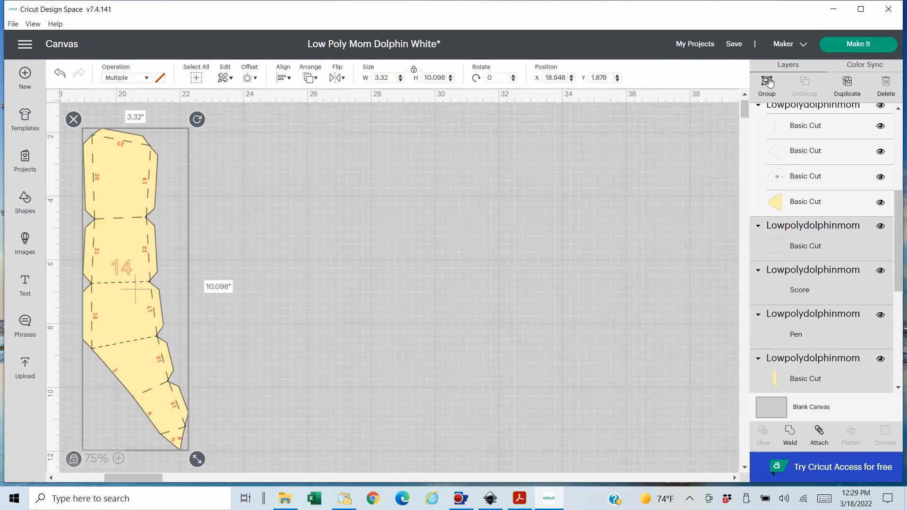
pyautogui.click(823, 434)
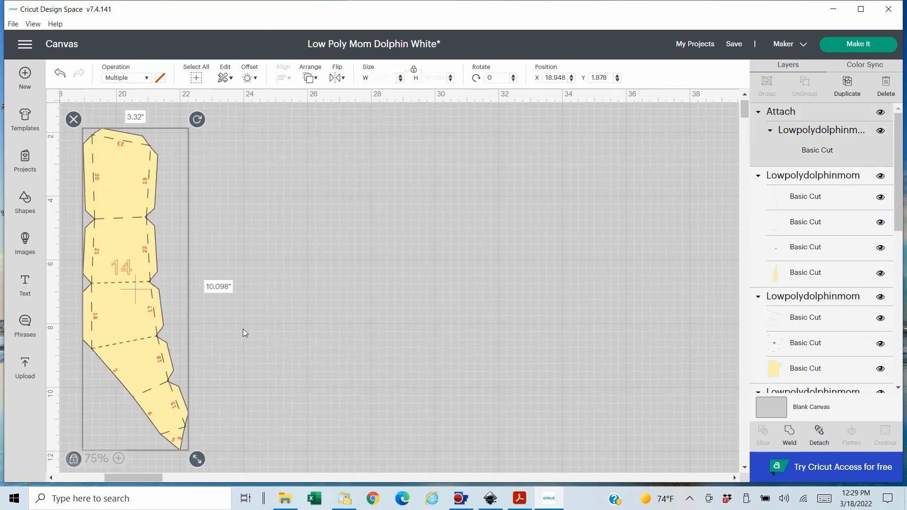
pyautogui.moveTo(139, 257); pyautogui.dragTo(682, 225)
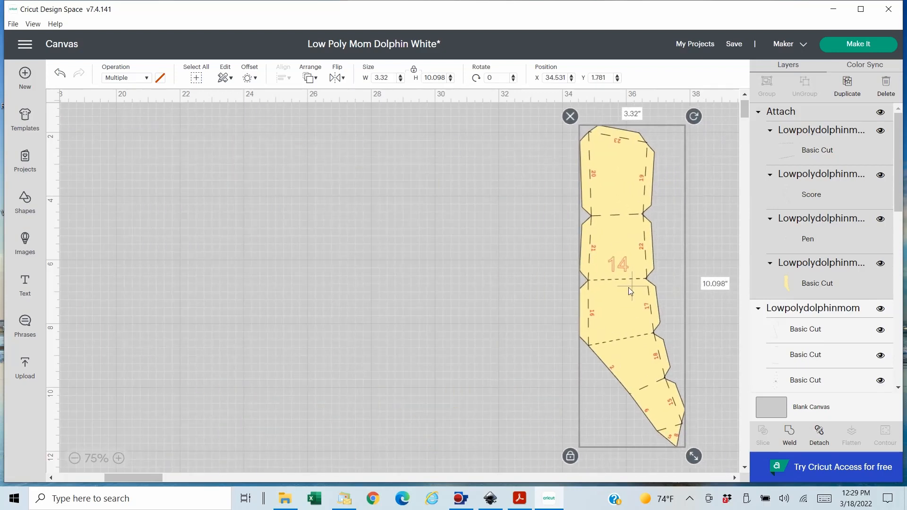
# Move piece 16 away from the other unprepared pieces to about X 19.79, Y 1.93, and bring it into close view.
pyautogui.click(75, 458)
pyautogui.click(74, 459)
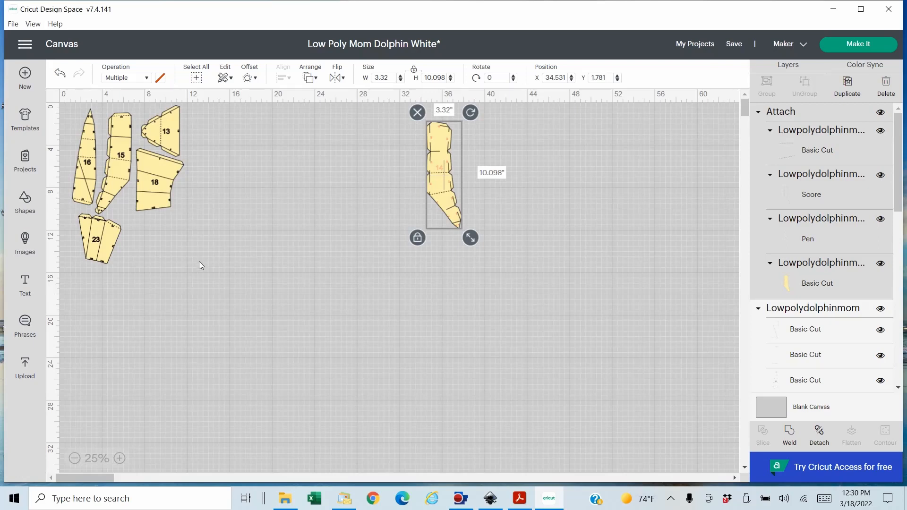
pyautogui.click(88, 166)
pyautogui.moveTo(91, 172); pyautogui.dragTo(288, 185)
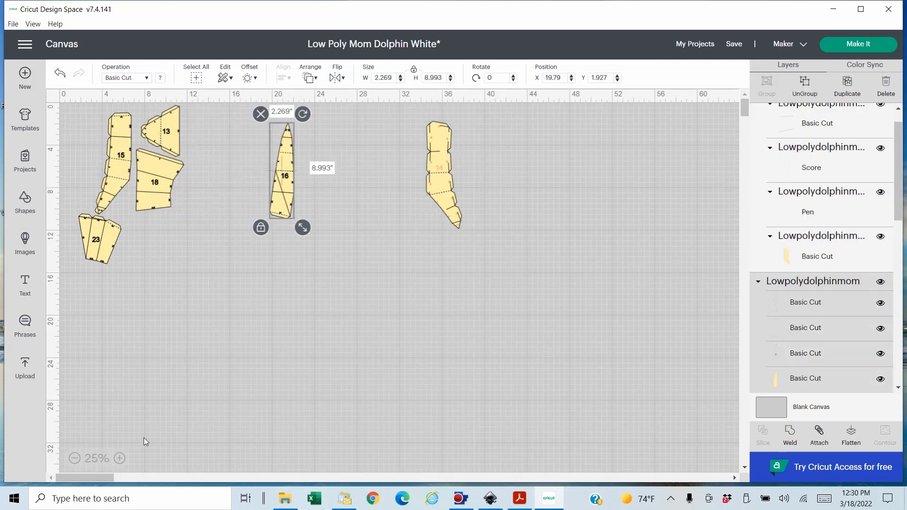
pyautogui.click(120, 459)
pyautogui.click(121, 458)
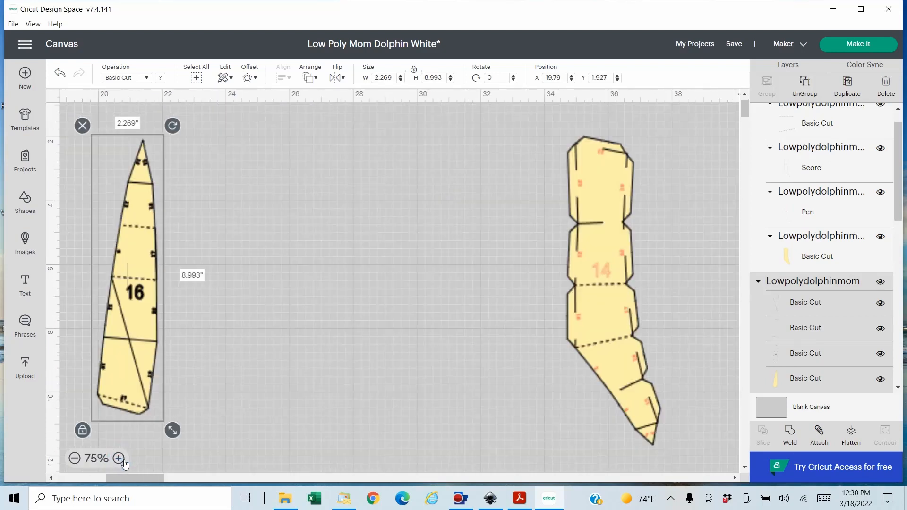
pyautogui.click(135, 475)
pyautogui.moveTo(136, 477); pyautogui.dragTo(116, 478)
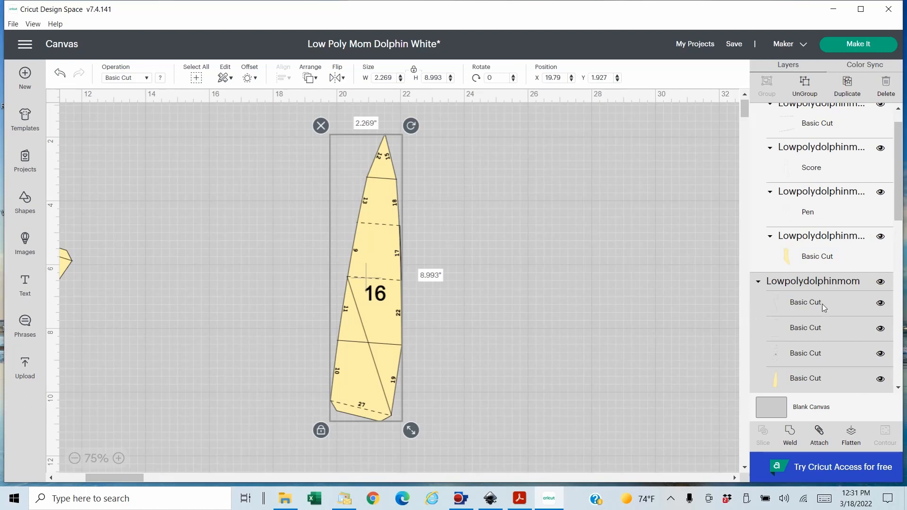
# Hide the two long solid-line contours in piece 16's dashed fold-line layer, and reselect that layer to check it.
pyautogui.click(805, 303)
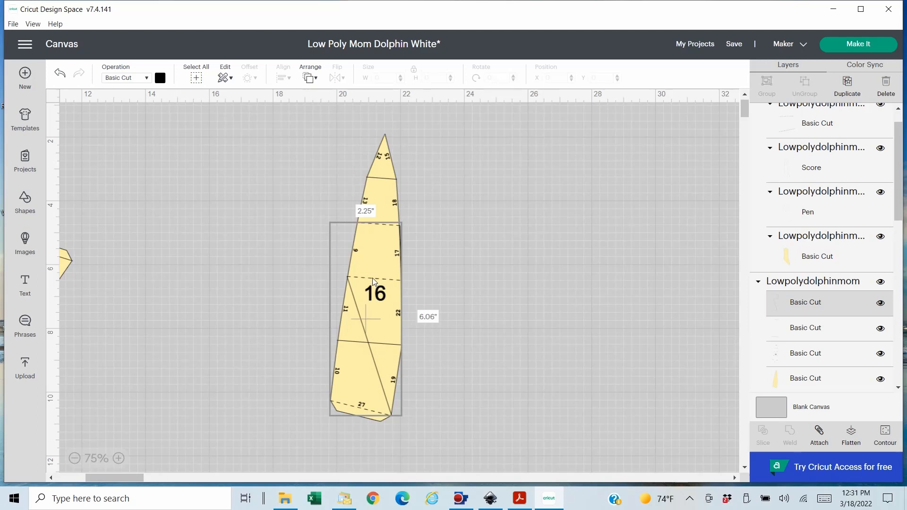
pyautogui.click(885, 433)
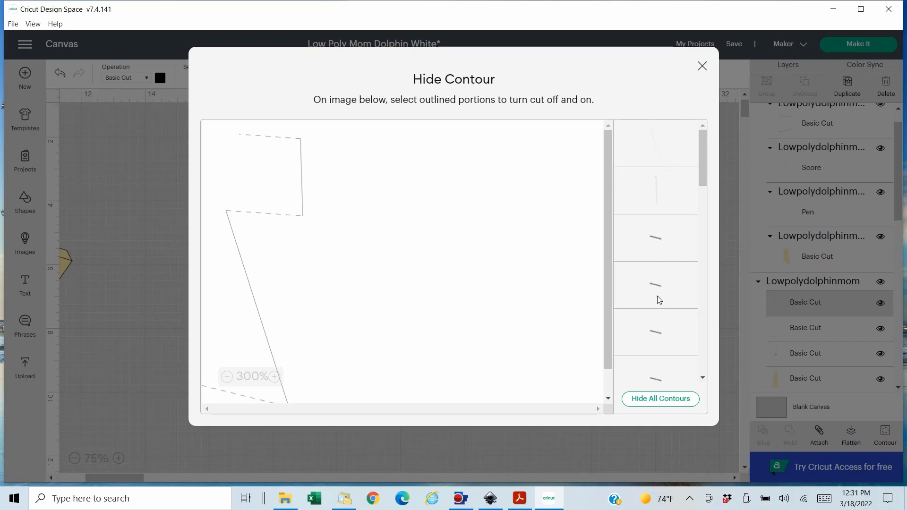
pyautogui.moveTo(703, 176); pyautogui.dragTo(712, 132)
pyautogui.click(653, 147)
pyautogui.click(655, 190)
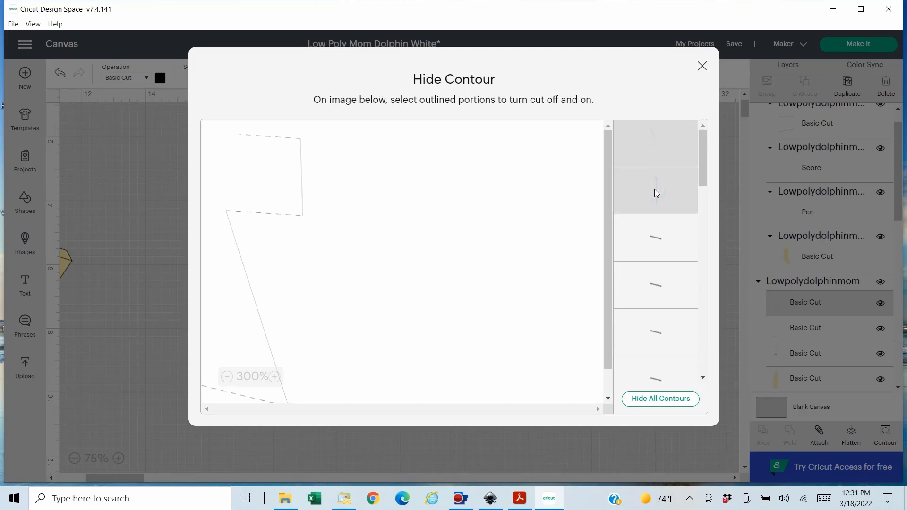
pyautogui.click(703, 66)
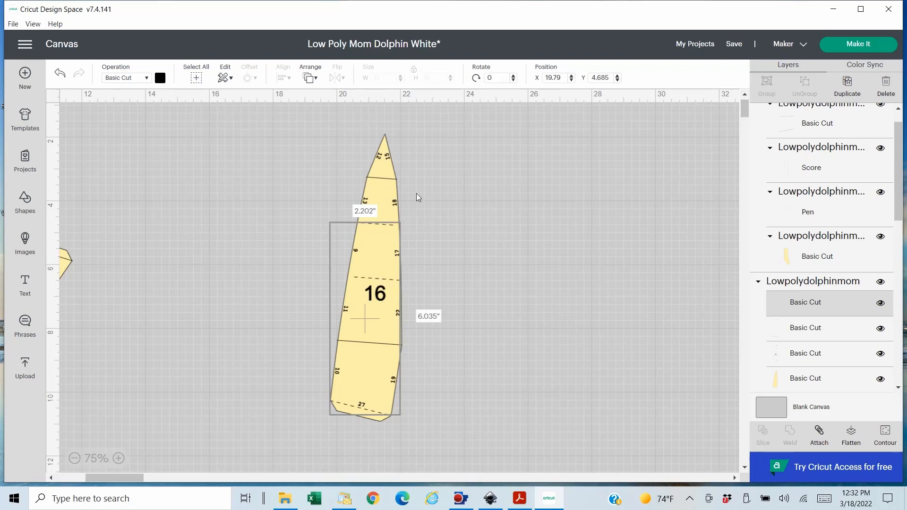
pyautogui.click(387, 177)
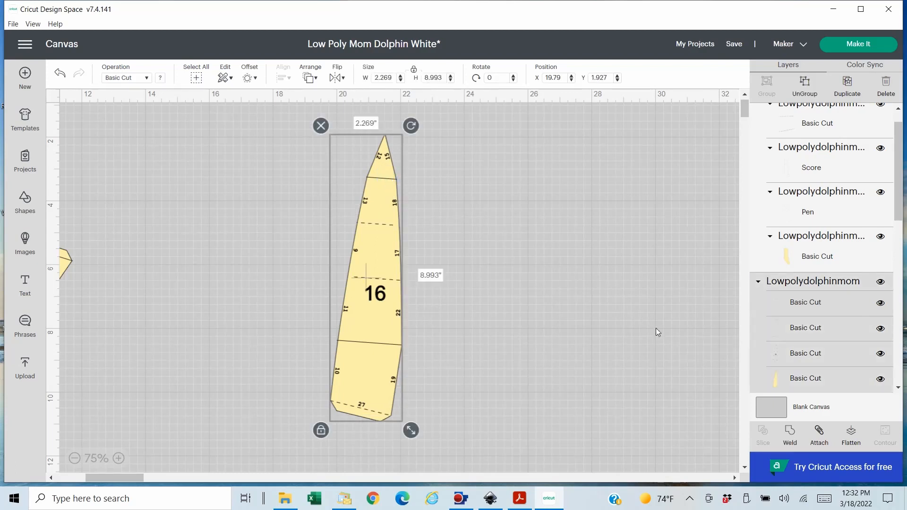
pyautogui.click(810, 303)
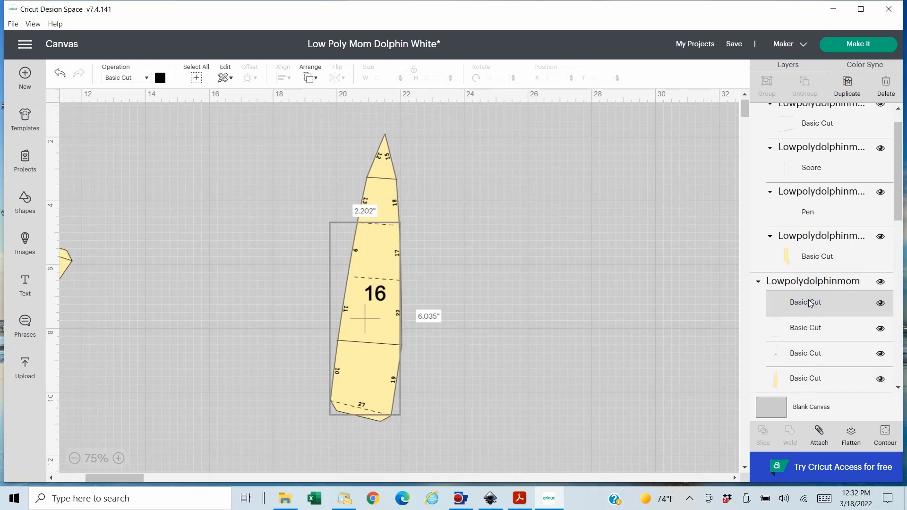
# Set the operation of piece 16's solid fold-line layer to Score.
pyautogui.click(806, 334)
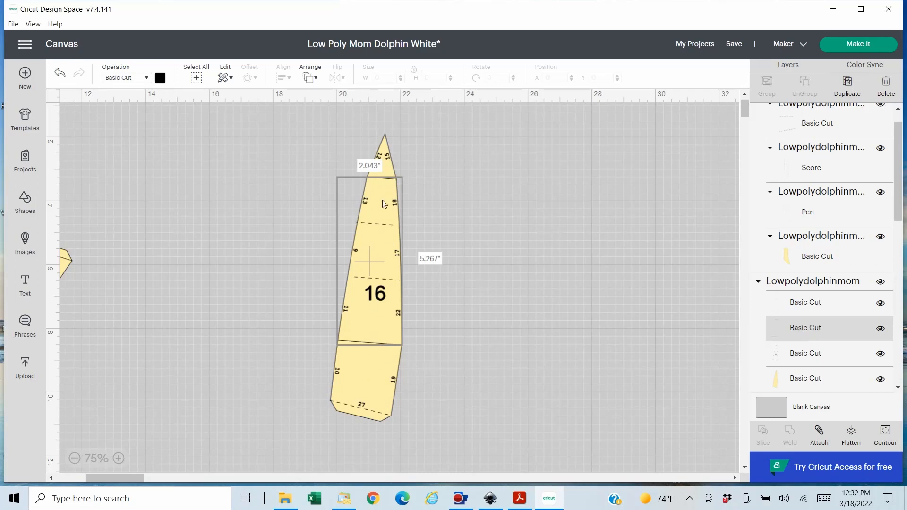
pyautogui.click(148, 78)
pyautogui.click(129, 208)
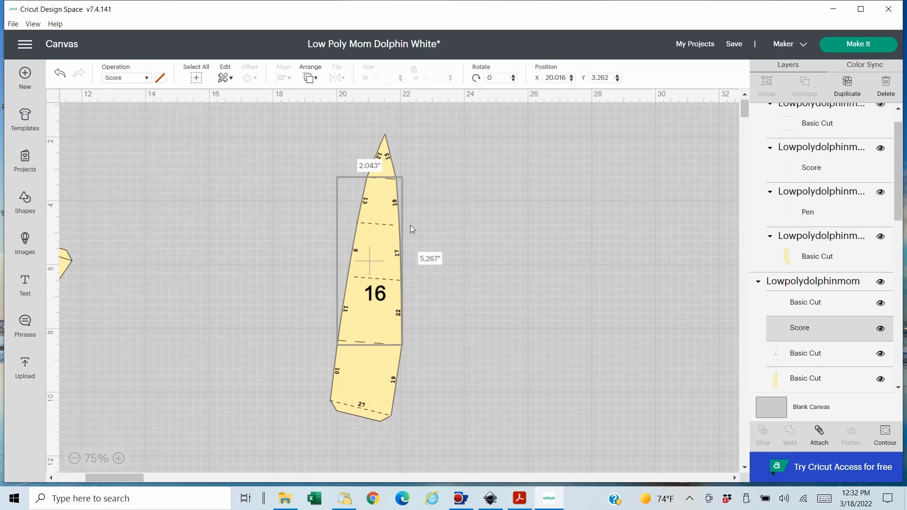
pyautogui.click(366, 380)
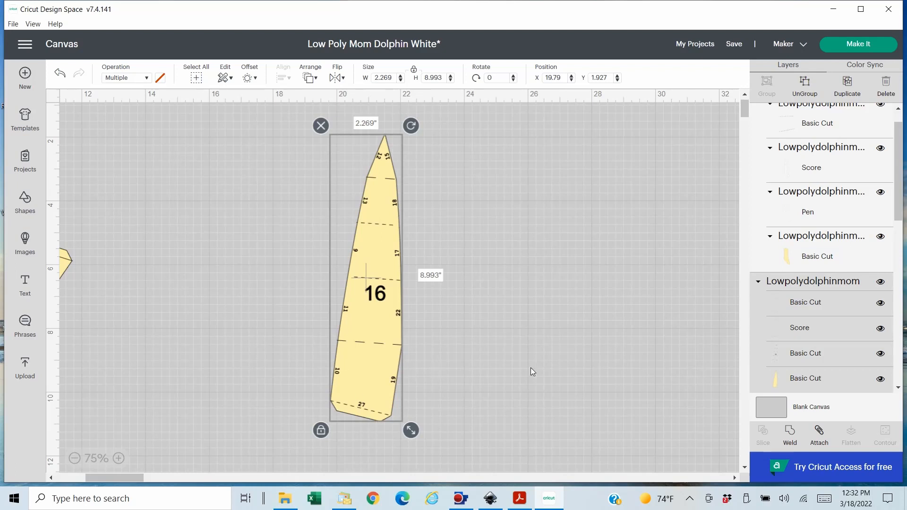
# Set piece 16's number layer to draw with a red XF - Extra Fine Point (0.3mm) Pen.
pyautogui.click(814, 356)
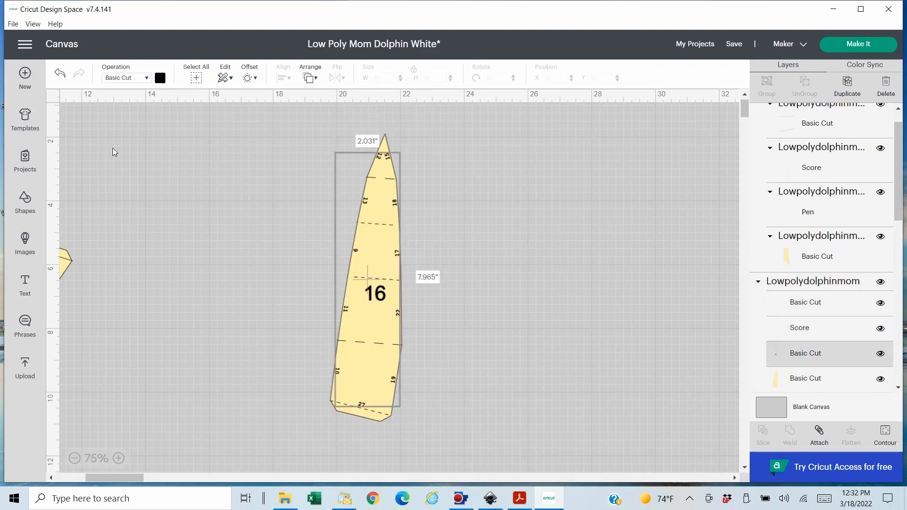
pyautogui.click(147, 78)
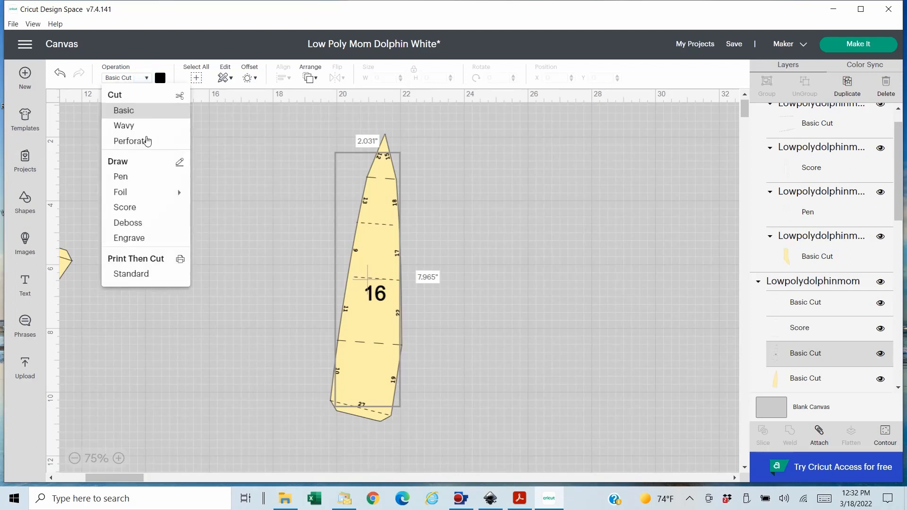
pyautogui.click(134, 179)
pyautogui.click(160, 79)
pyautogui.click(300, 117)
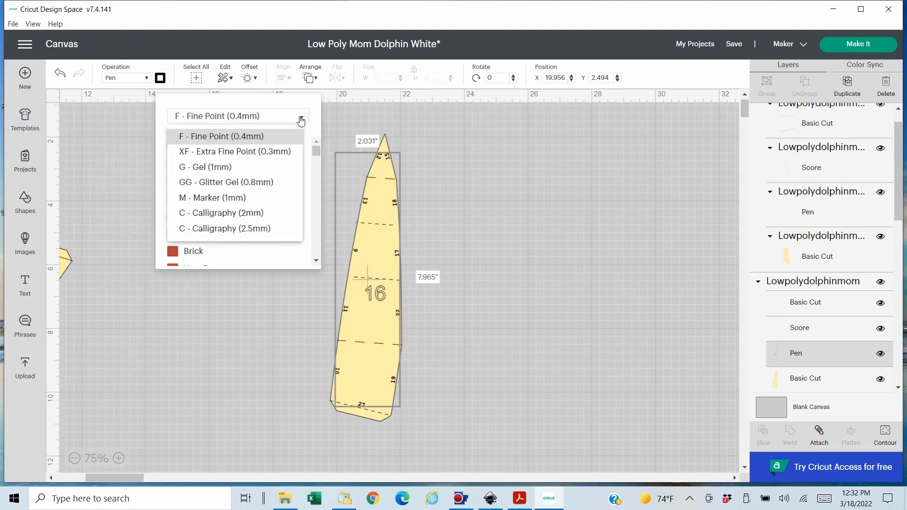
pyautogui.click(256, 152)
pyautogui.click(194, 217)
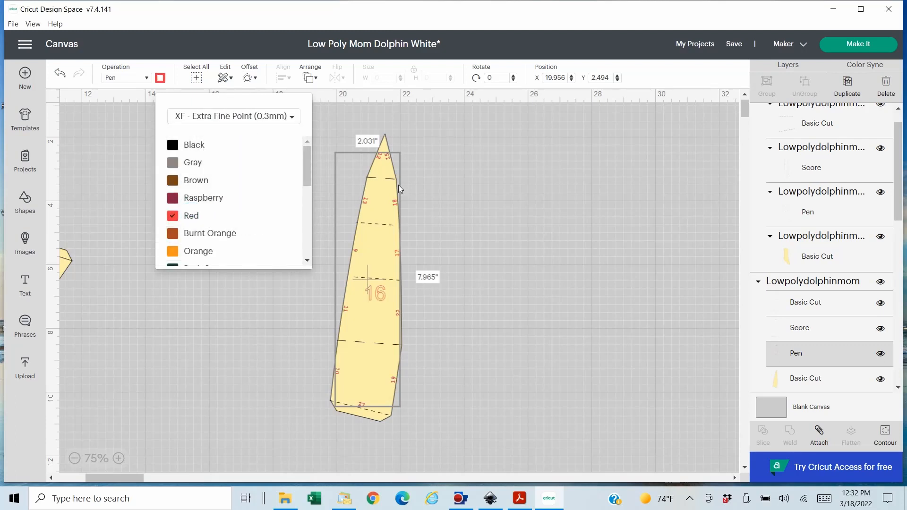
pyautogui.click(470, 316)
# Attach all four layers of piece 16 and move the attached piece to about X 27.79, Y 1.97.
pyautogui.moveTo(314, 123); pyautogui.dragTo(434, 432)
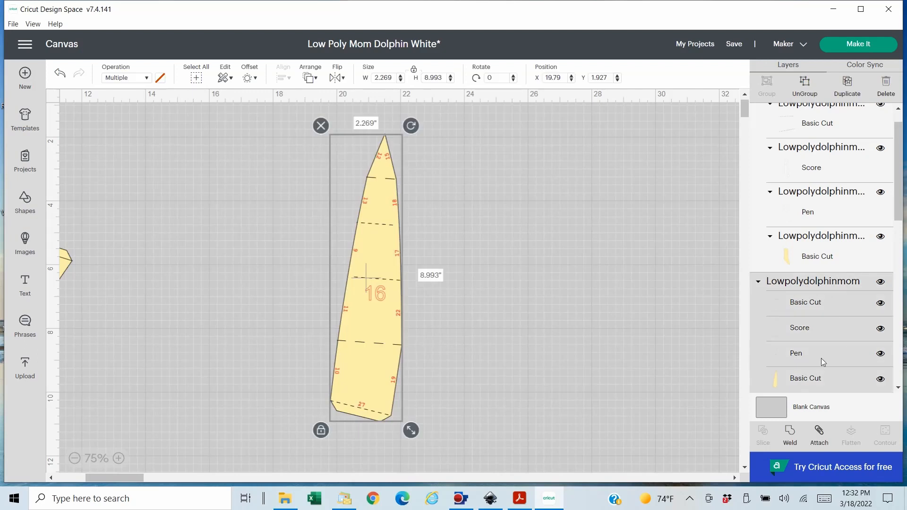
pyautogui.click(824, 433)
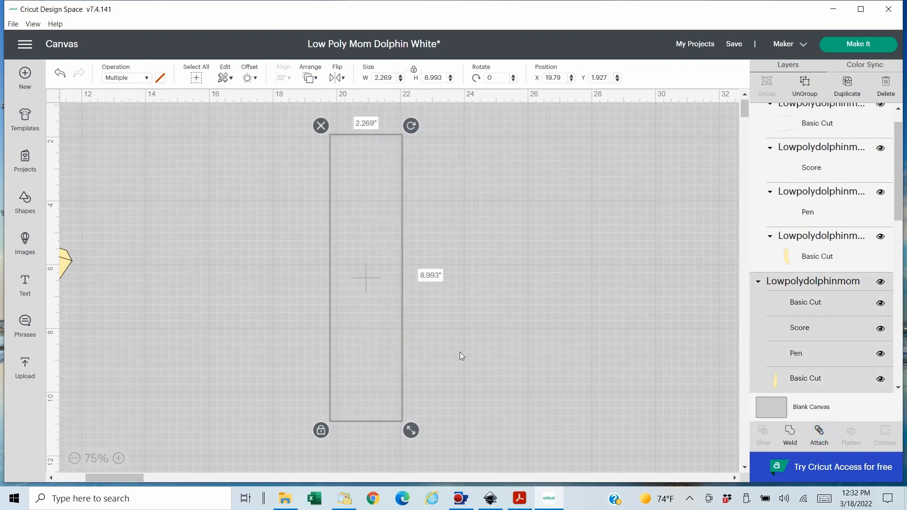
pyautogui.moveTo(375, 313); pyautogui.dragTo(630, 315)
# Move piece 18 away from the other unprepared pieces to about X 18.49, Y 5.17, and bring it into close view.
pyautogui.click(74, 458)
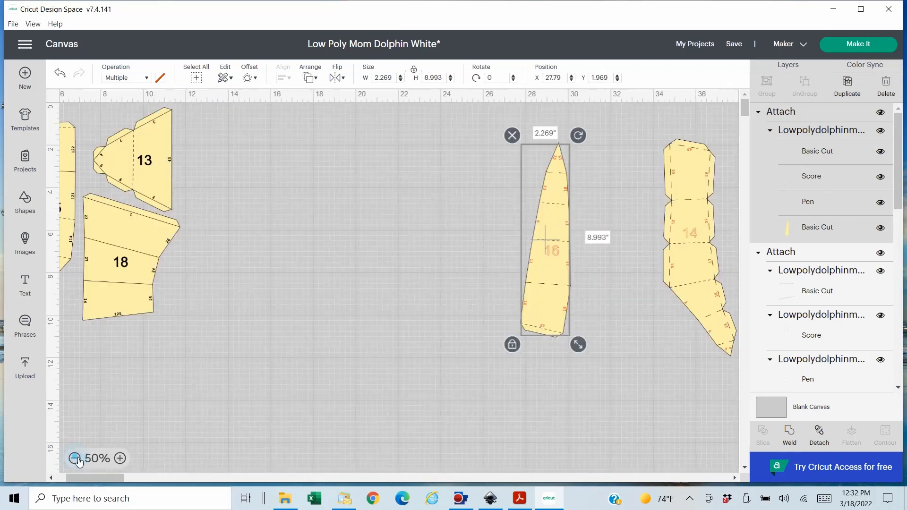
pyautogui.moveTo(122, 310); pyautogui.dragTo(309, 306)
pyautogui.click(120, 458)
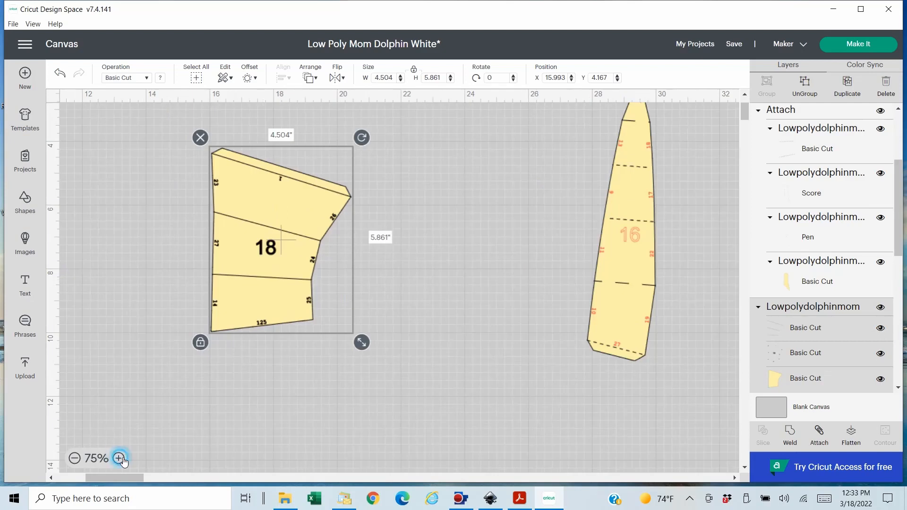
pyautogui.click(121, 458)
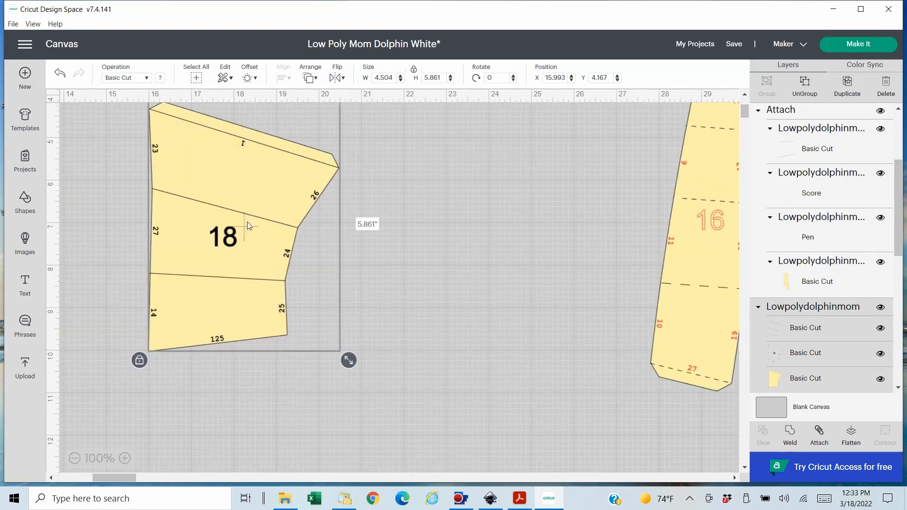
pyautogui.moveTo(254, 219); pyautogui.dragTo(361, 261)
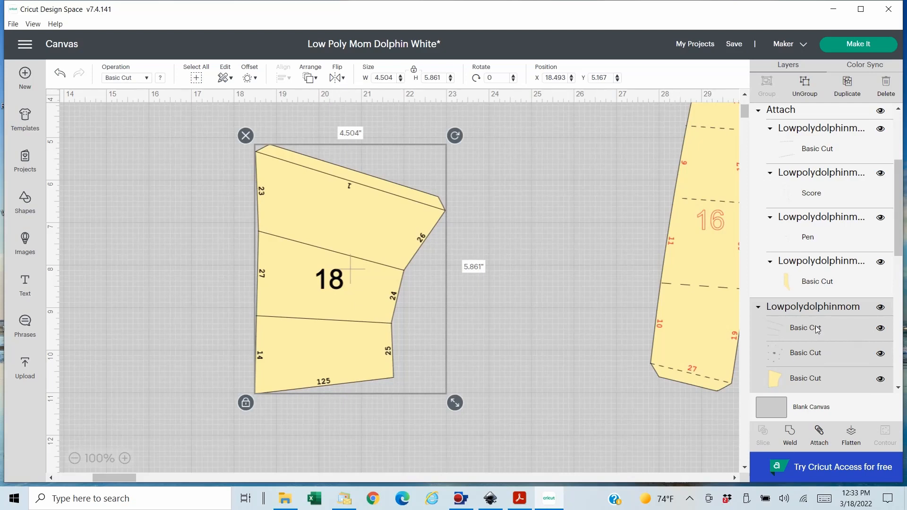
# Set the operation of piece 18's fold-line layer to Score.
pyautogui.click(796, 329)
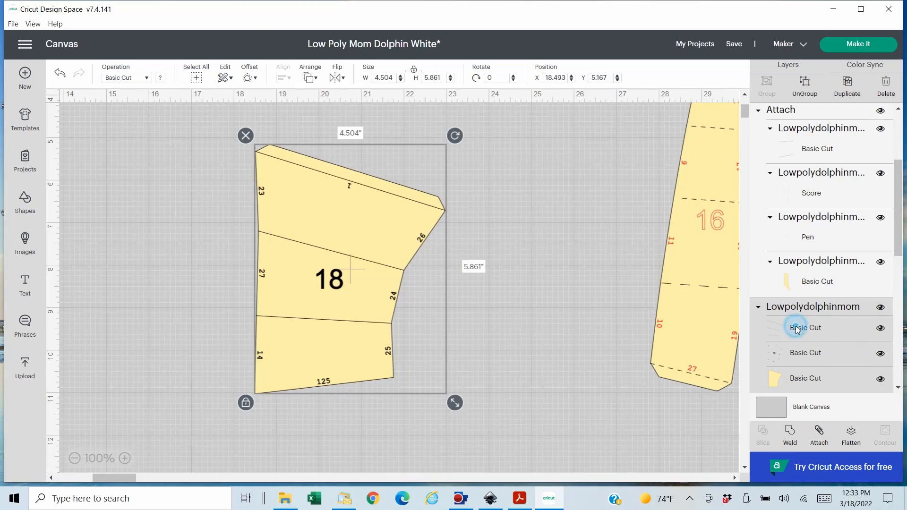
pyautogui.click(148, 78)
pyautogui.click(128, 205)
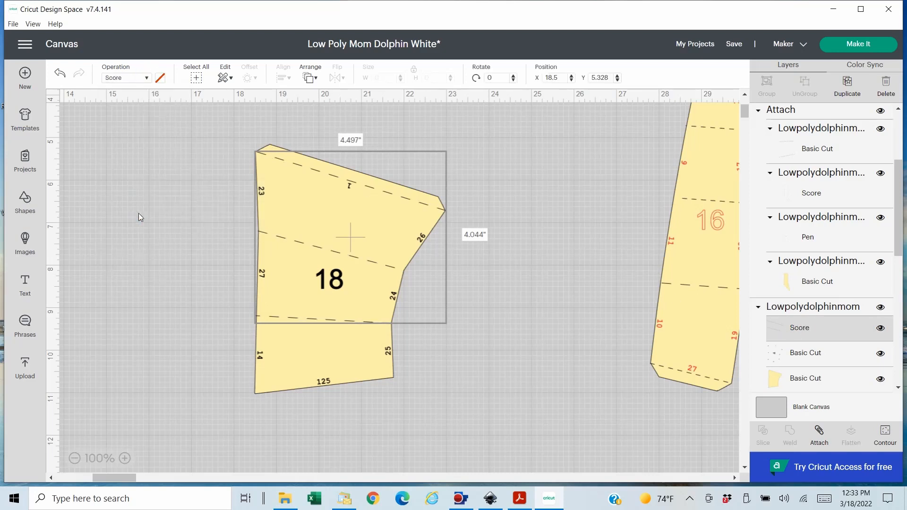
pyautogui.click(352, 373)
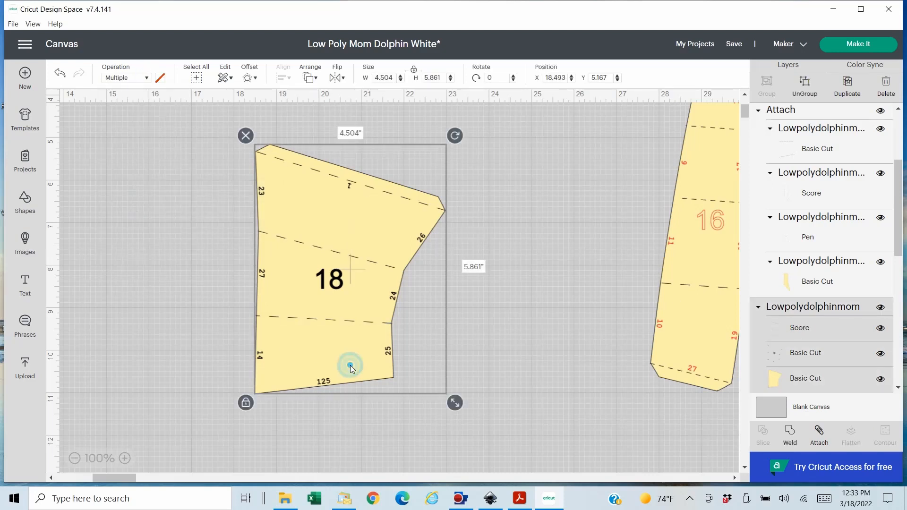
# Set piece 18's number layer to draw with a red XF - Extra Fine Point (0.3mm) Pen.
pyautogui.click(813, 358)
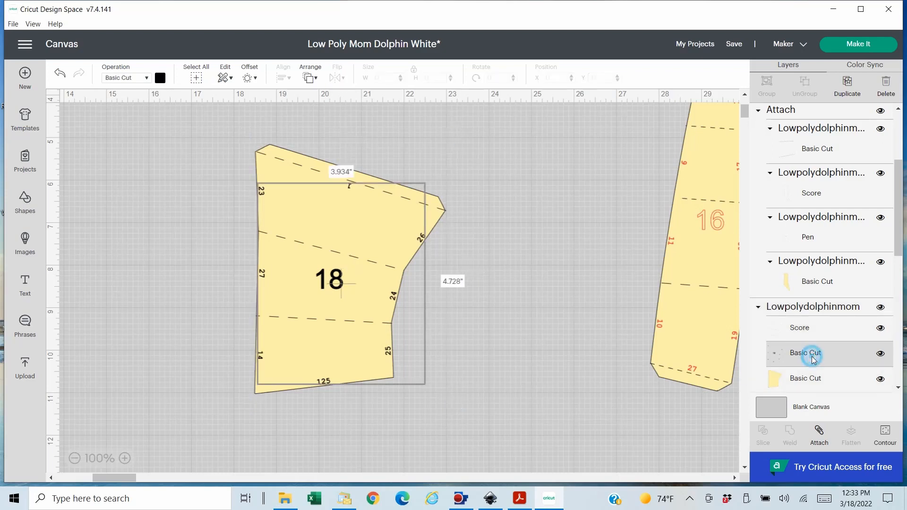
pyautogui.click(147, 78)
pyautogui.click(122, 177)
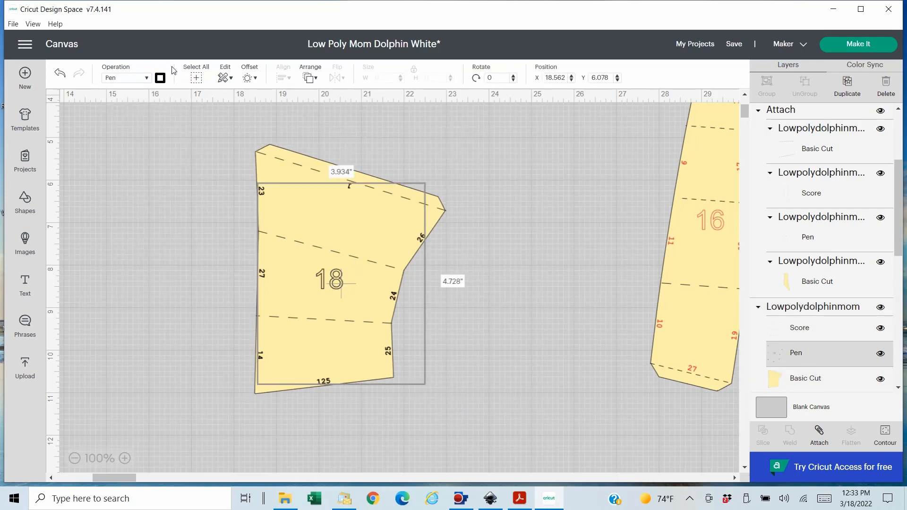
pyautogui.click(160, 78)
pyautogui.click(247, 122)
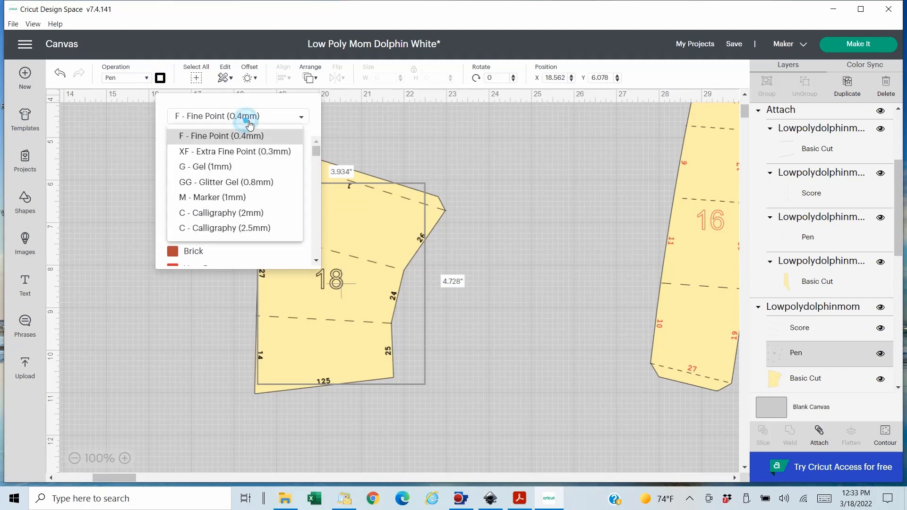
pyautogui.click(244, 150)
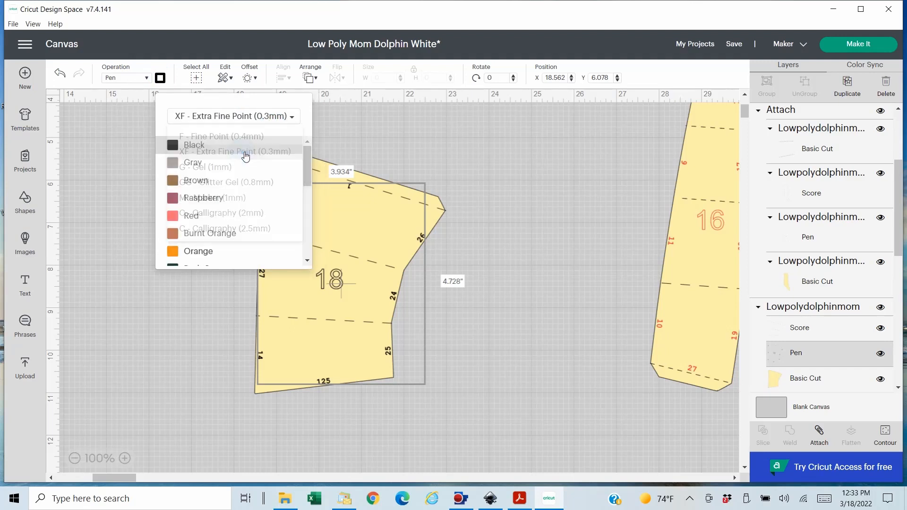
pyautogui.click(198, 219)
pyautogui.click(175, 324)
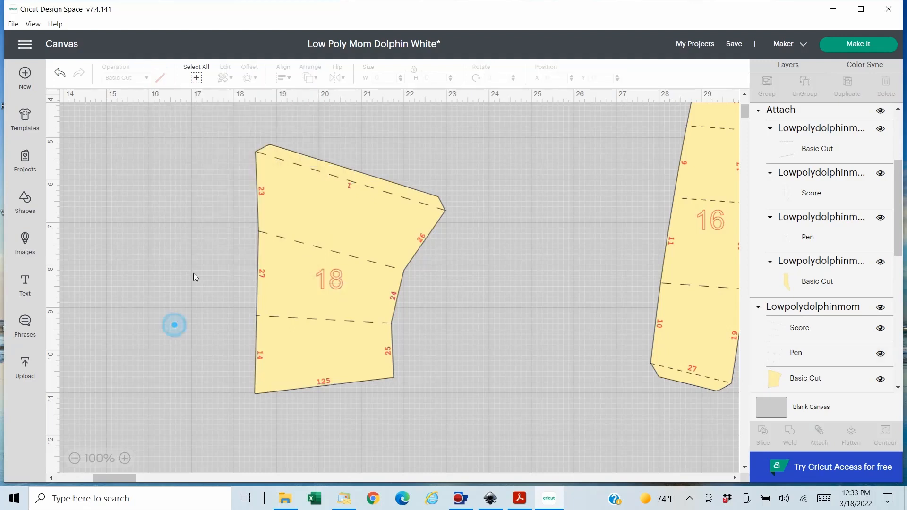
# Attach all three layers of piece 18 and move the attached piece closer to piece 16.
pyautogui.moveTo(219, 123); pyautogui.dragTo(488, 451)
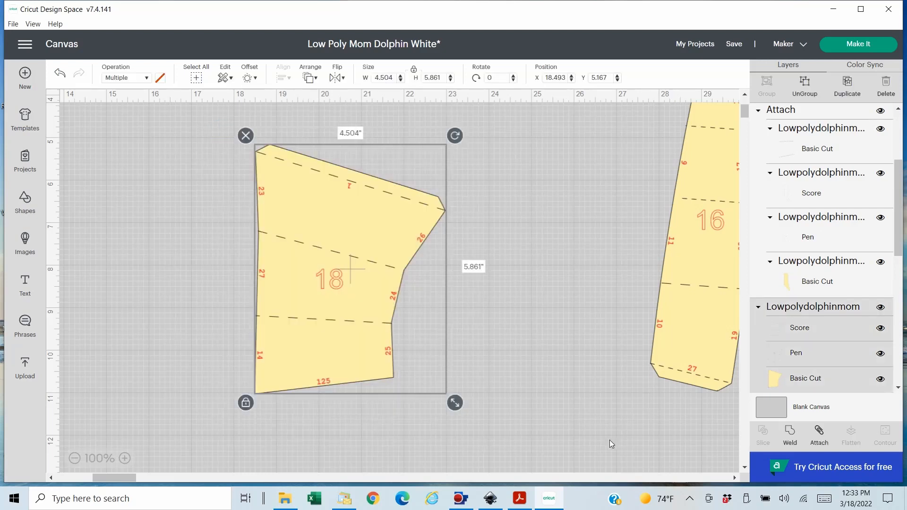
pyautogui.click(820, 434)
pyautogui.moveTo(377, 271); pyautogui.dragTo(578, 228)
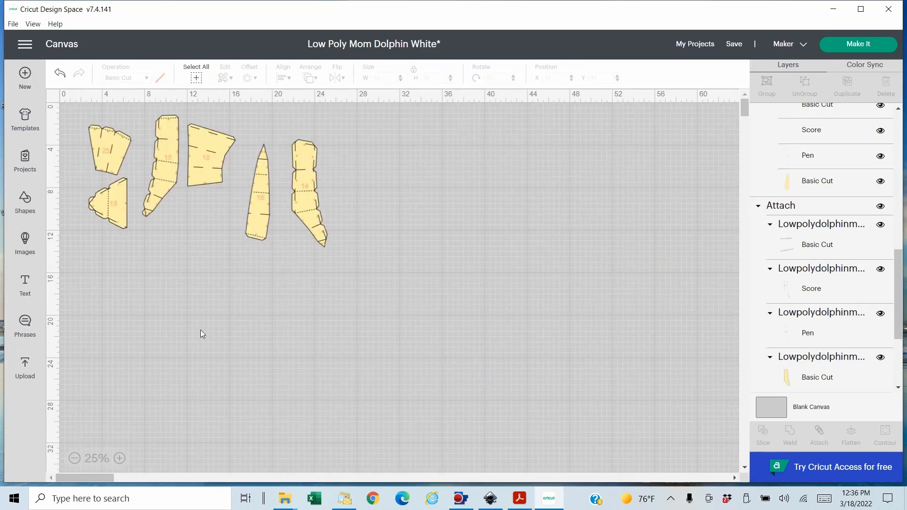
# Attach all four layers of piece 23.
pyautogui.click(119, 458)
pyautogui.moveTo(169, 477); pyautogui.dragTo(95, 464)
pyautogui.scroll(4, 251, 316)
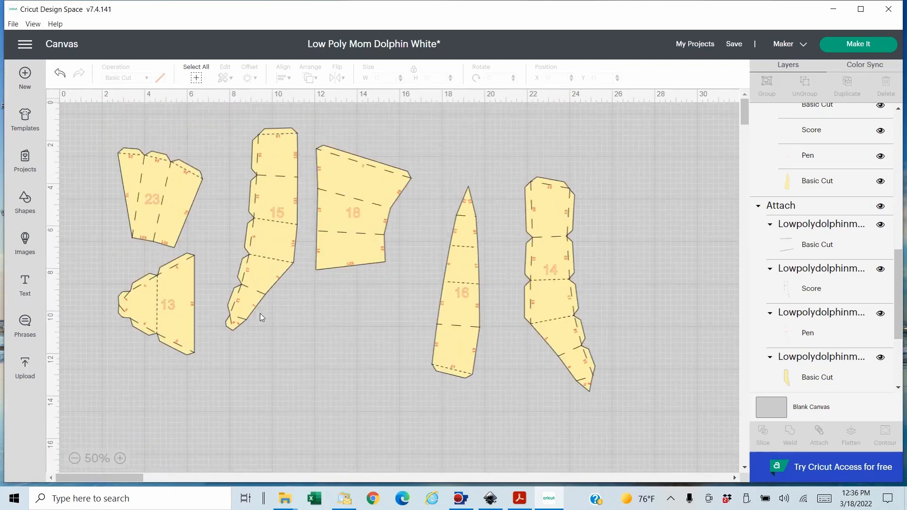
pyautogui.click(152, 221)
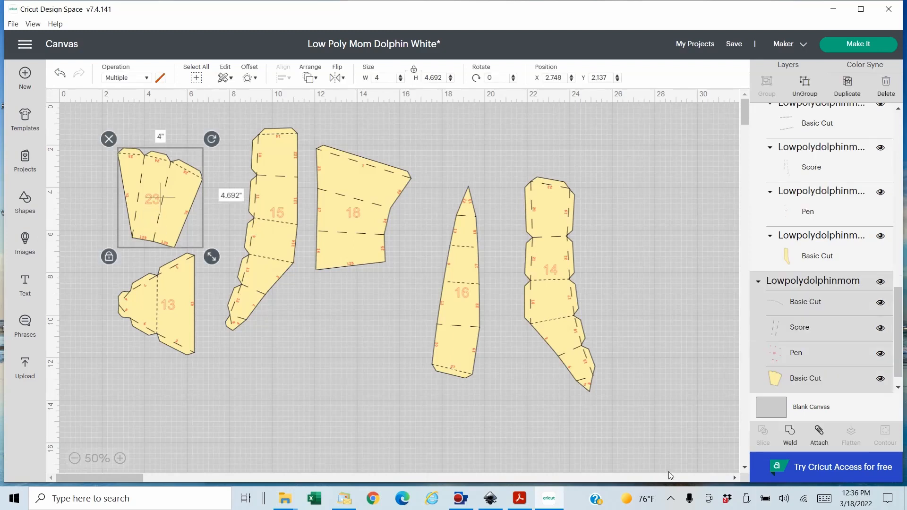
pyautogui.click(819, 431)
# Check in the layer list whether pieces 13, 15, 18, 16 and 14 are each attached.
pyautogui.click(174, 306)
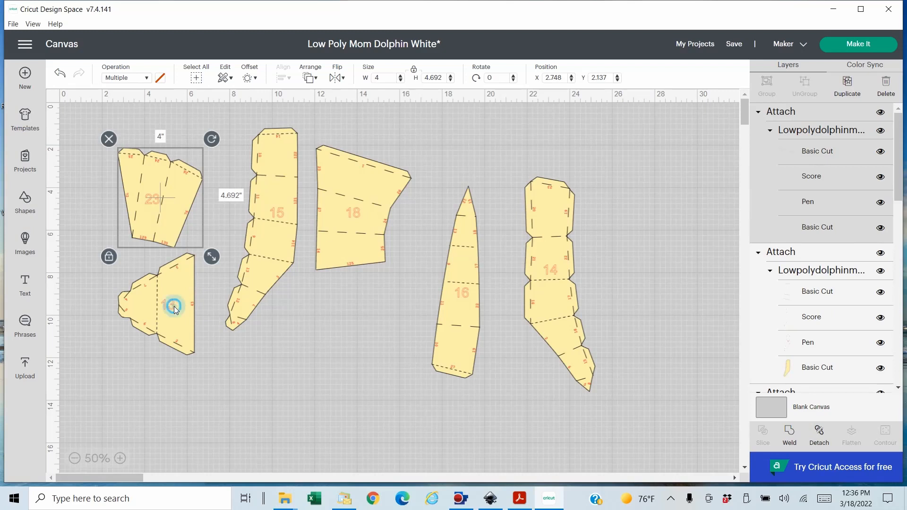
pyautogui.click(281, 214)
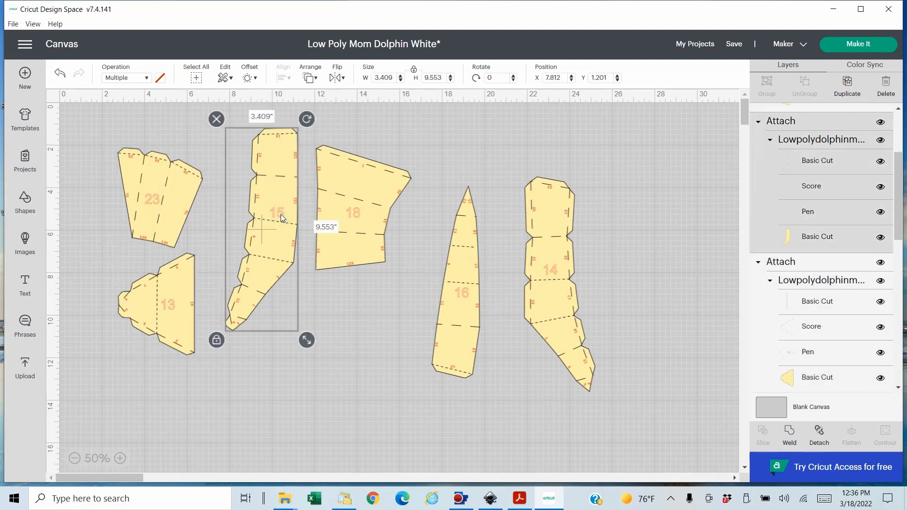
pyautogui.click(352, 229)
pyautogui.click(462, 295)
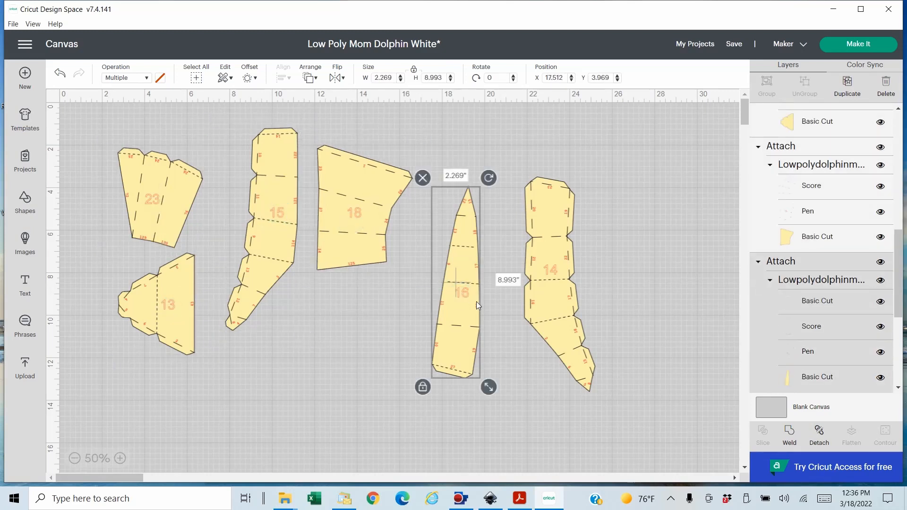
pyautogui.click(555, 312)
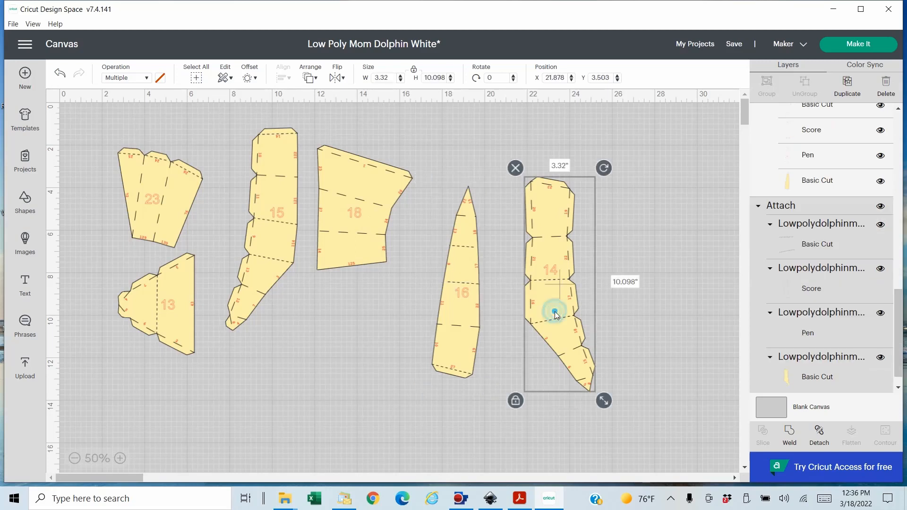
pyautogui.click(361, 315)
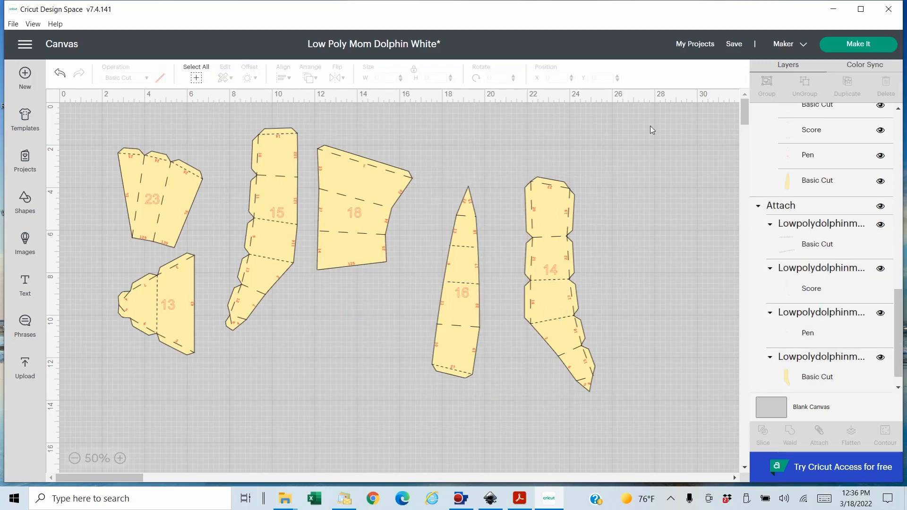
# Save the changes to the dolphin project and open its mat preparation preview.
pyautogui.click(735, 44)
pyautogui.click(744, 60)
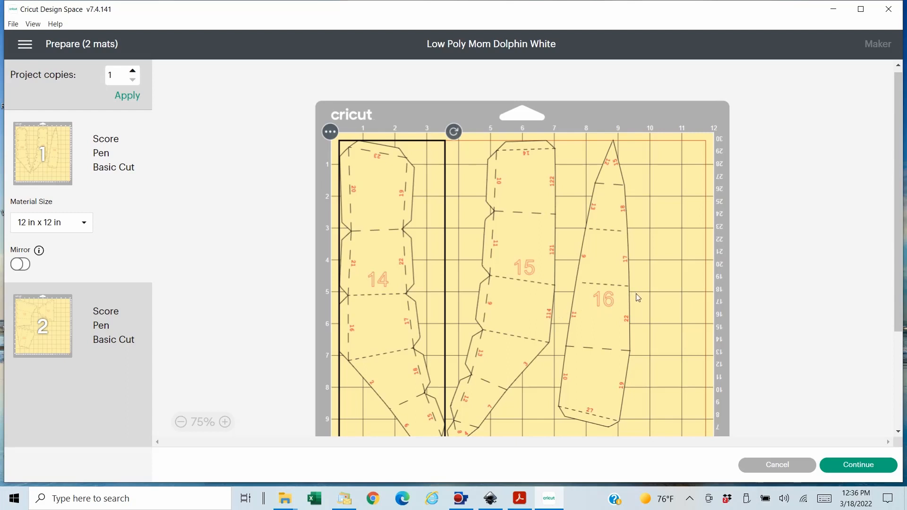
# Examine the full layout of the pieces on mat 1 and switch to the layout of mat 2.
pyautogui.scroll(-5, 776, 335)
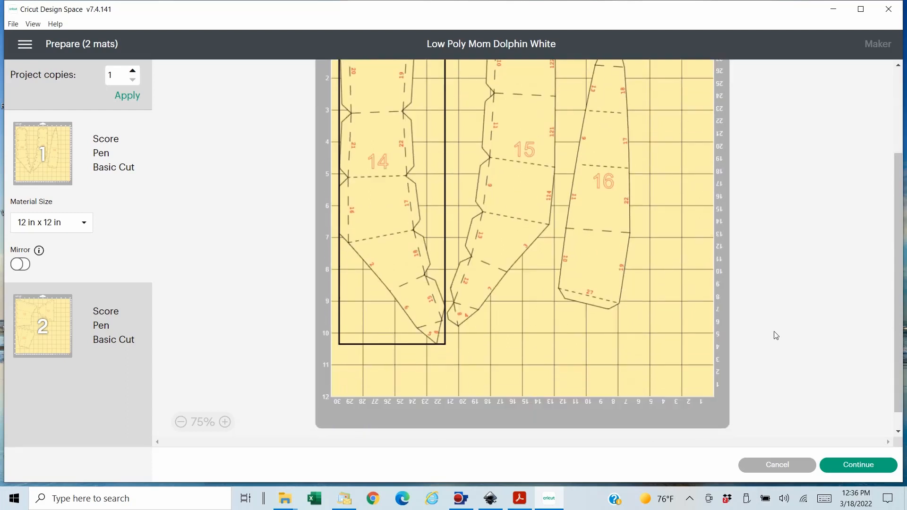
pyautogui.scroll(3, 777, 335)
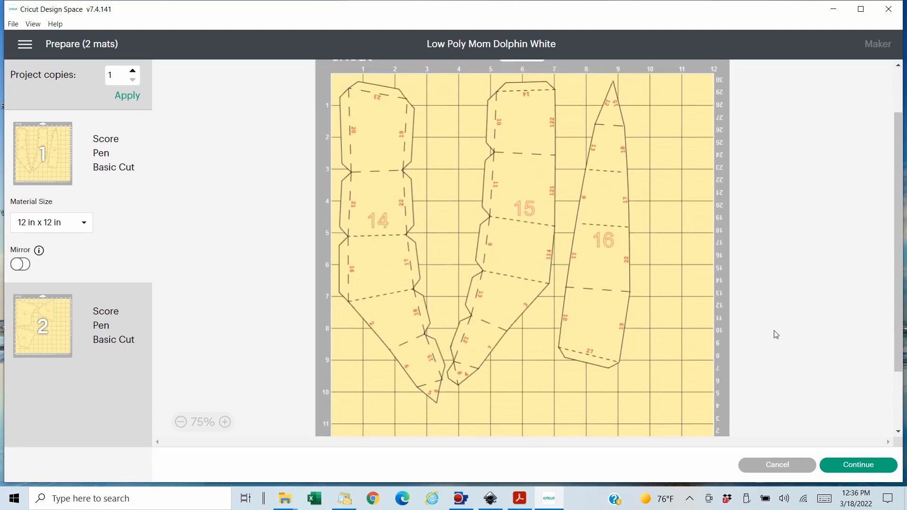
pyautogui.scroll(3, 776, 335)
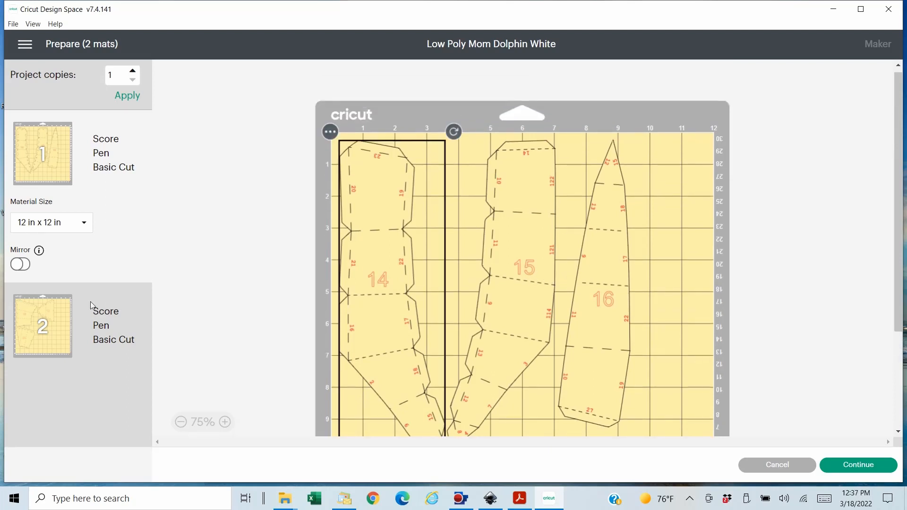
pyautogui.click(62, 335)
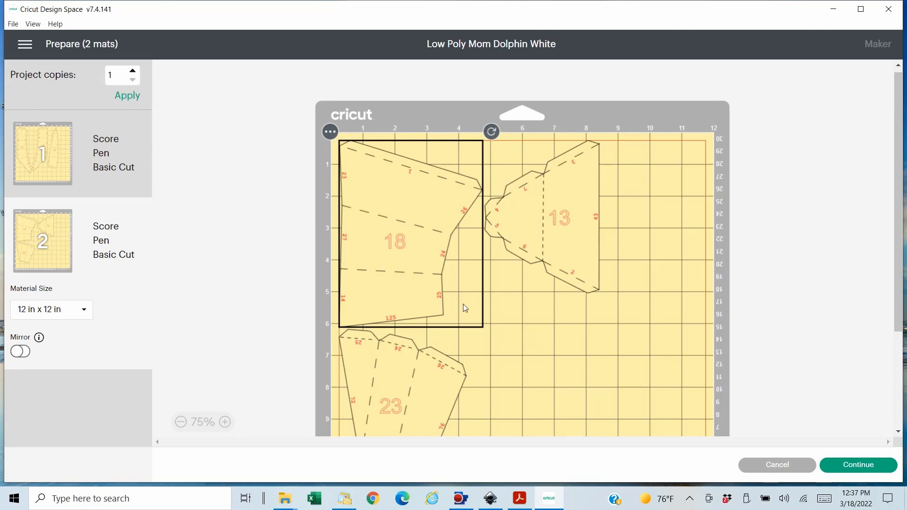
# Set mat 1's material size to 8.5 in x 11 in (Letter) and examine the resulting layouts of mats 2 and 3.
pyautogui.click(47, 147)
pyautogui.click(89, 226)
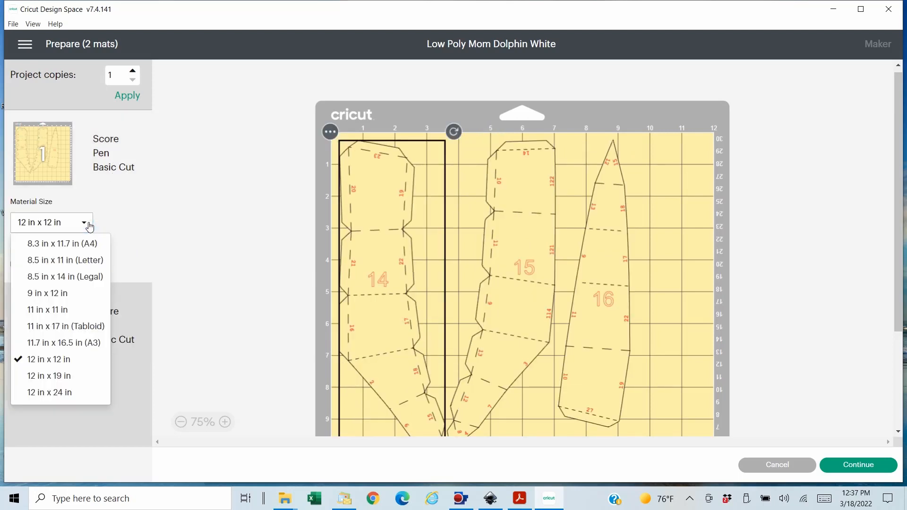
pyautogui.click(77, 261)
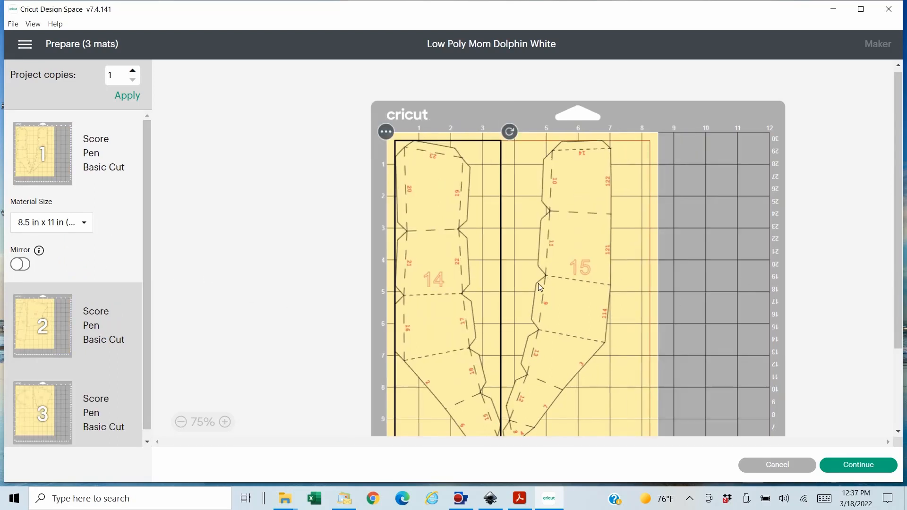
pyautogui.scroll(-3, 531, 294)
pyautogui.click(59, 328)
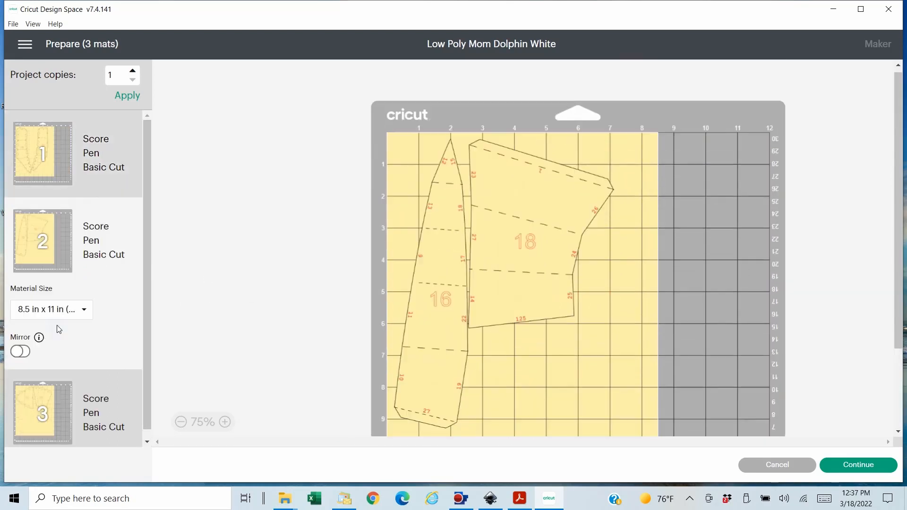
pyautogui.scroll(-2, 209, 318)
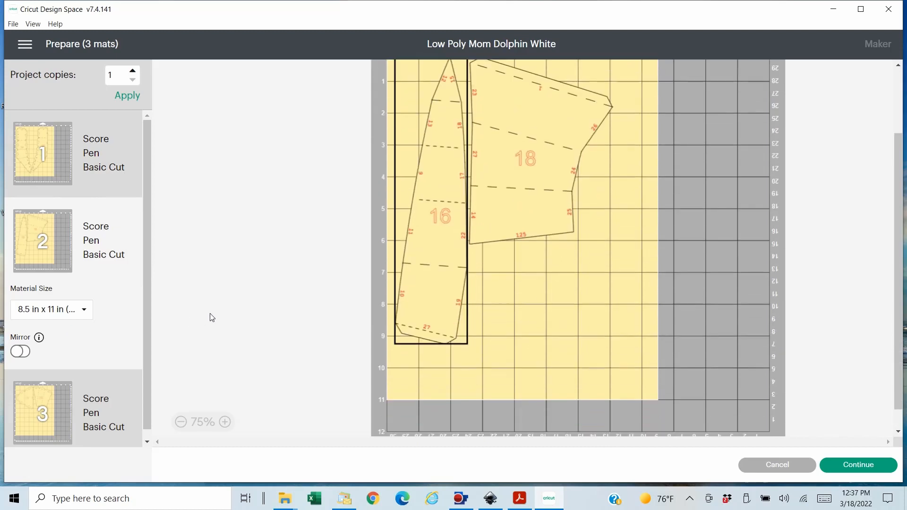
pyautogui.click(55, 405)
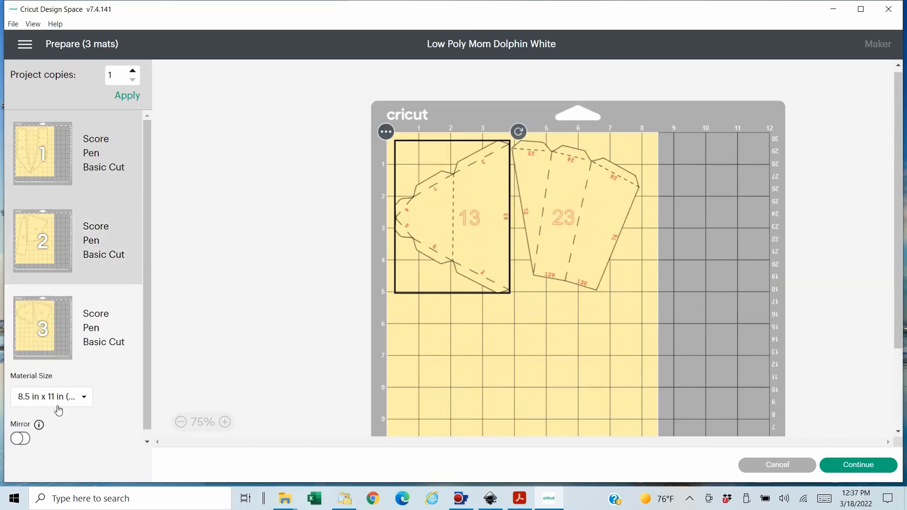
# Move piece 13 from mat 3 to the space just below piece 18 on mat 2, and cancel the mat preparation.
pyautogui.click(386, 132)
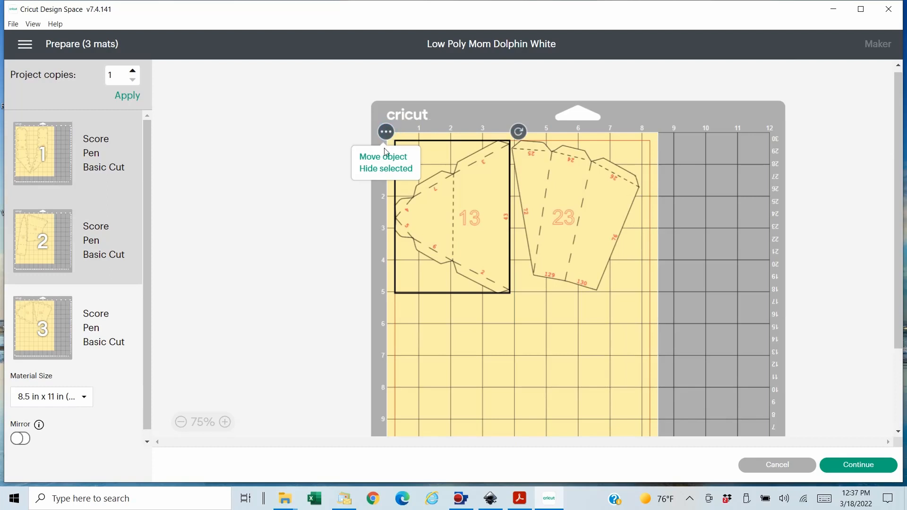
pyautogui.click(383, 157)
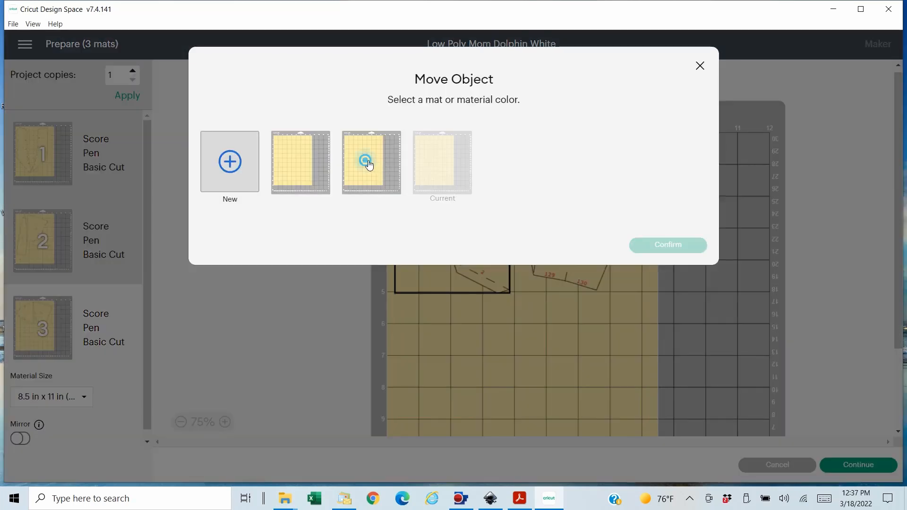
pyautogui.click(370, 165)
pyautogui.click(670, 244)
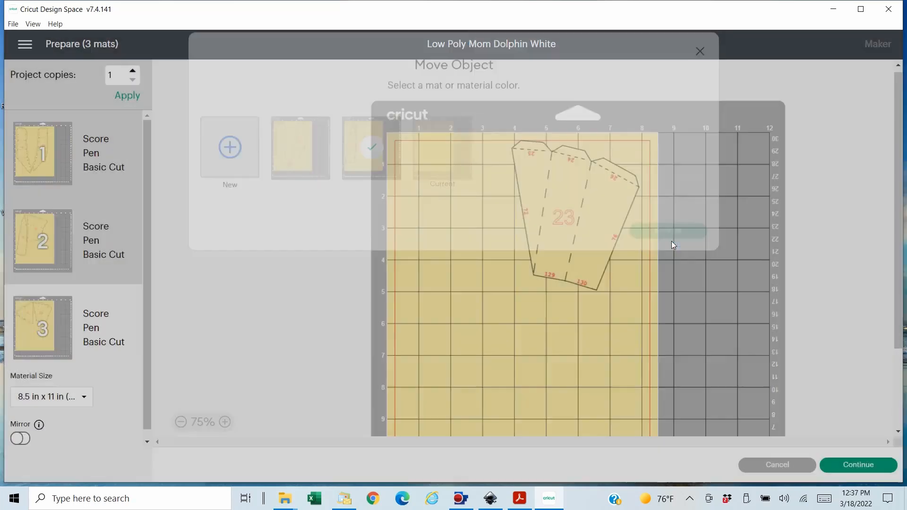
pyautogui.moveTo(492, 138); pyautogui.dragTo(564, 325)
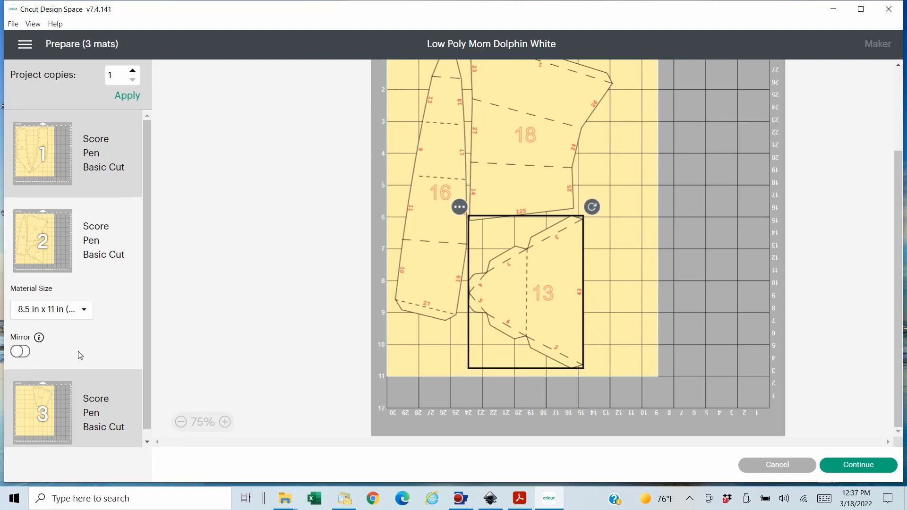
pyautogui.click(43, 413)
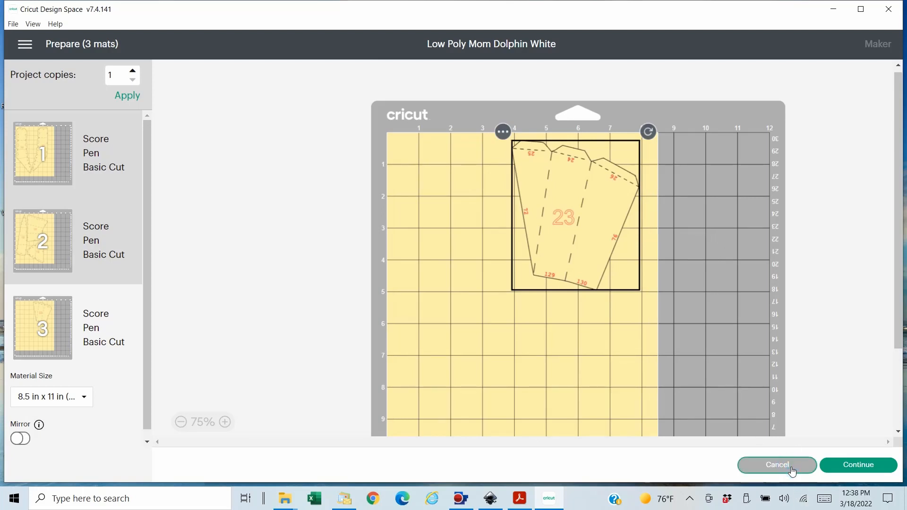
pyautogui.click(777, 464)
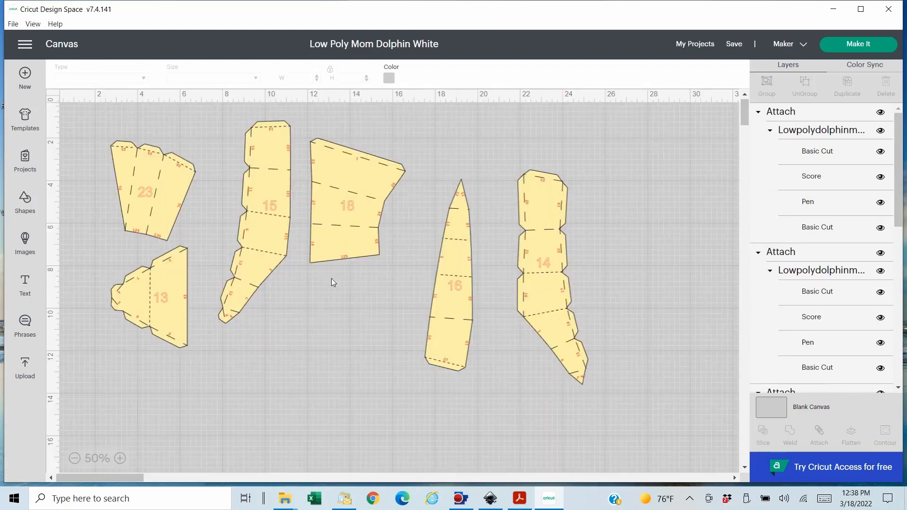
# Clear space on the canvas by shifting pieces 16 and 14, and insert a light orange square to the right of piece 16.
pyautogui.moveTo(456, 257); pyautogui.dragTo(454, 176)
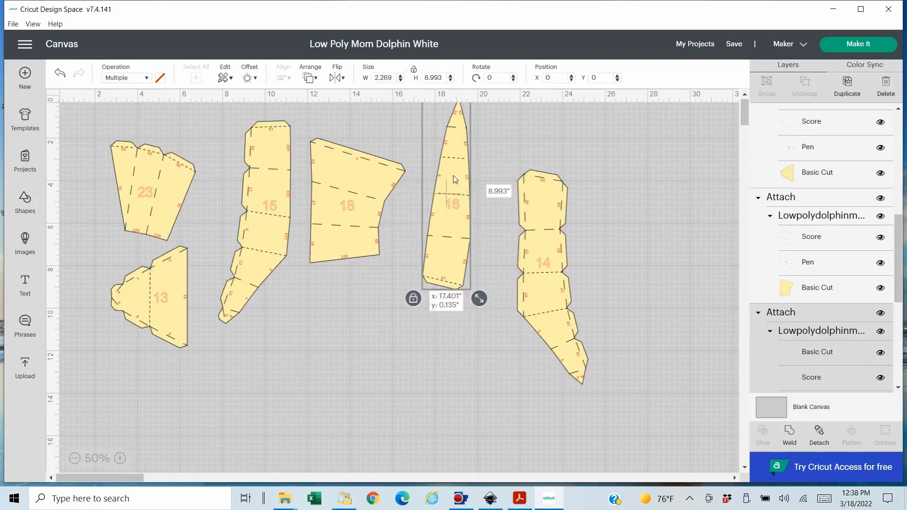
pyautogui.moveTo(550, 232); pyautogui.dragTo(346, 246)
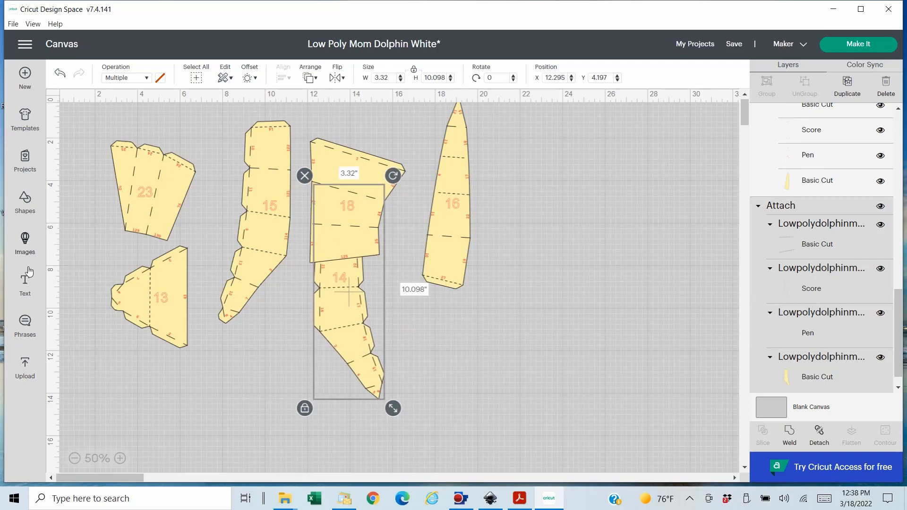
pyautogui.click(30, 204)
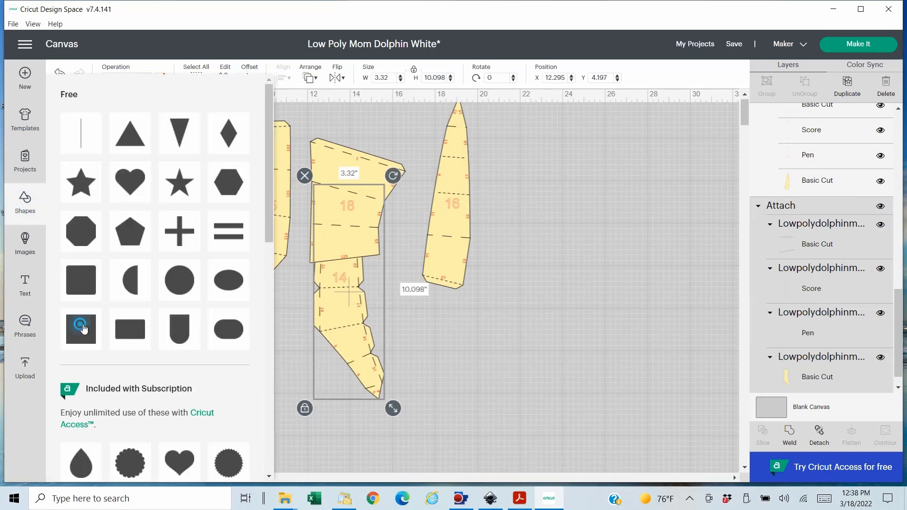
pyautogui.click(81, 325)
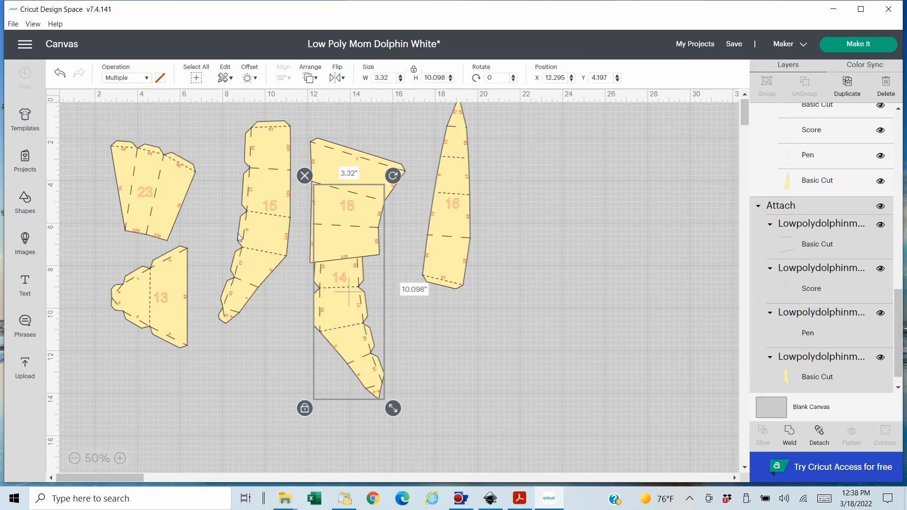
pyautogui.click(162, 80)
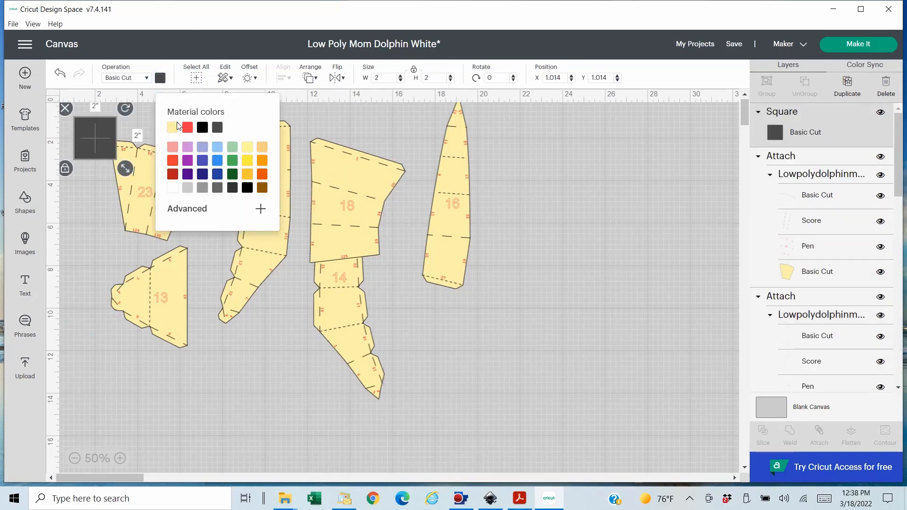
pyautogui.click(263, 146)
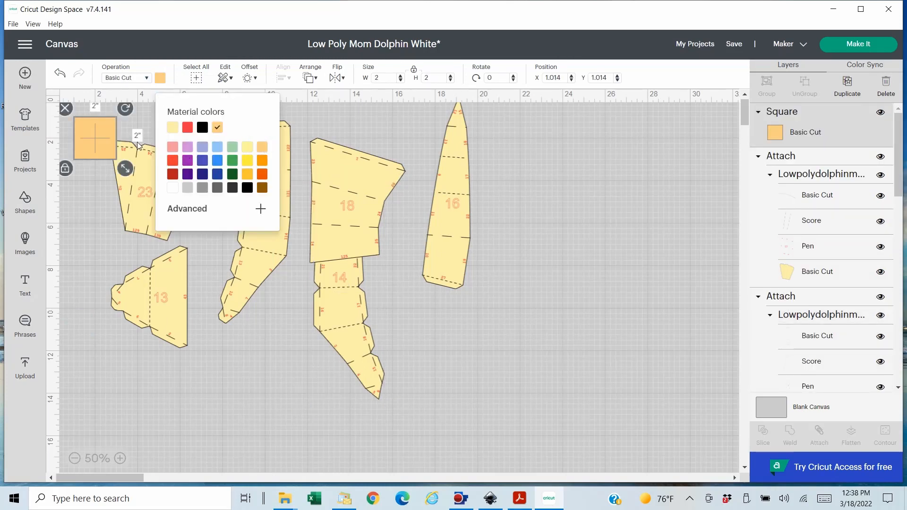
pyautogui.moveTo(95, 138); pyautogui.dragTo(569, 204)
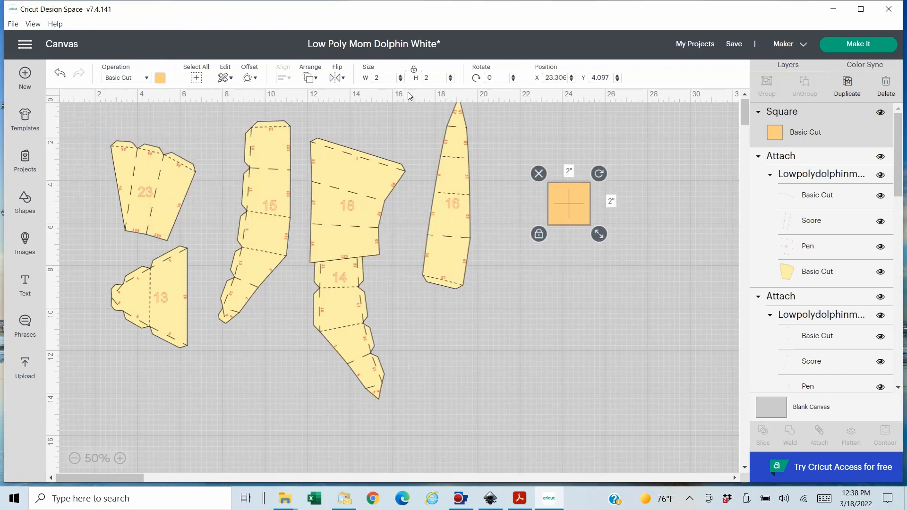
# Unlock the square's proportions and set its size to 8.5 in wide by 11 in high.
pyautogui.click(414, 70)
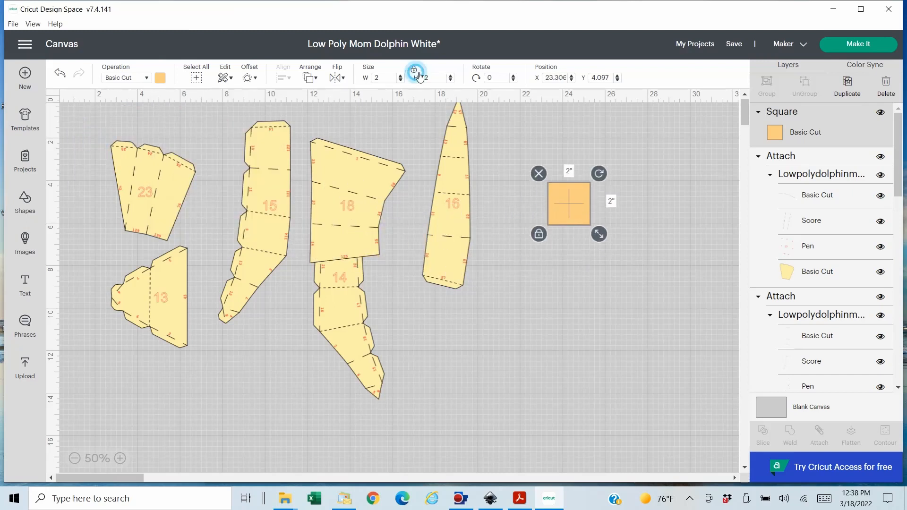
pyautogui.doubleClick(389, 82)
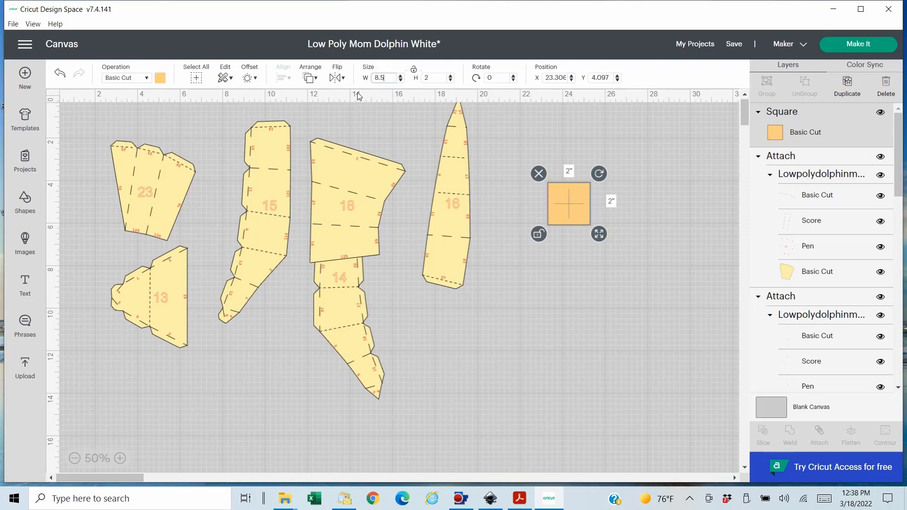
pyautogui.press('Return')
pyautogui.doubleClick(426, 78)
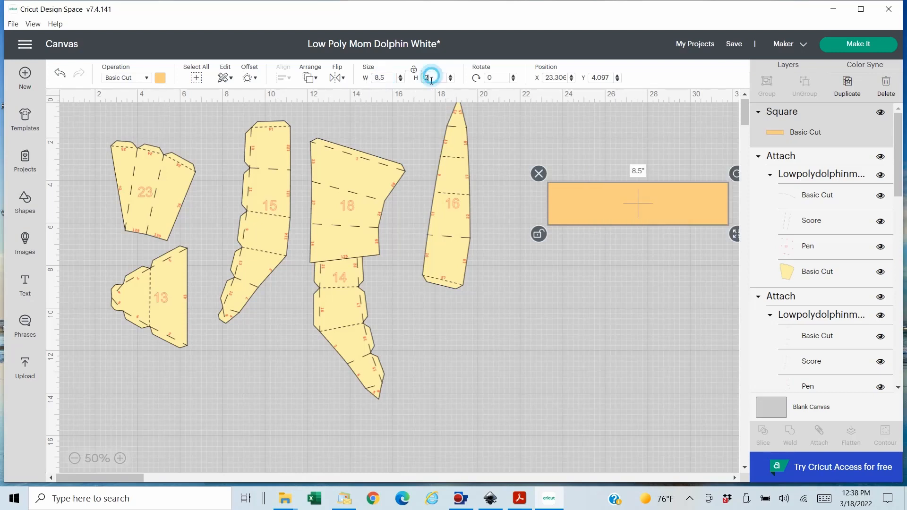
pyautogui.write('11')
pyautogui.press('Return')
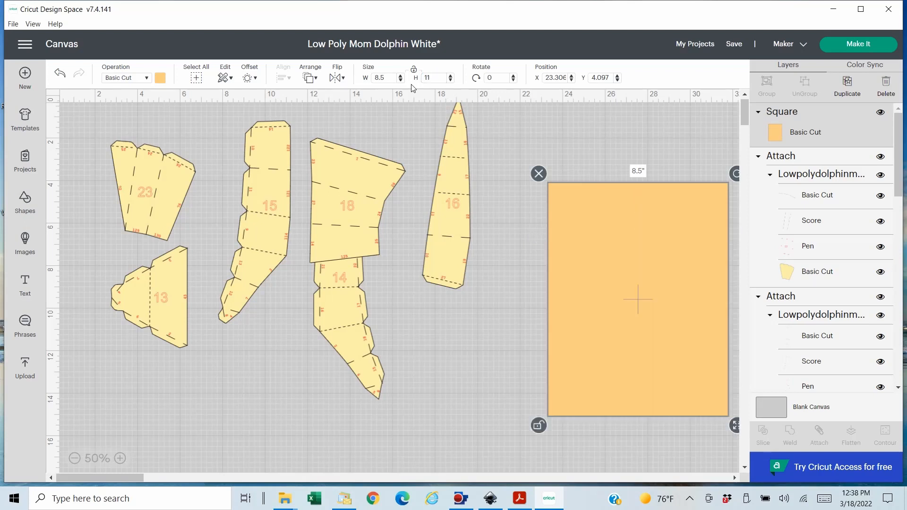
# Position the orange sheet beside piece 16, move piece 18 onto it, and send the sheet to the back.
pyautogui.moveTo(577, 243); pyautogui.dragTo(521, 195)
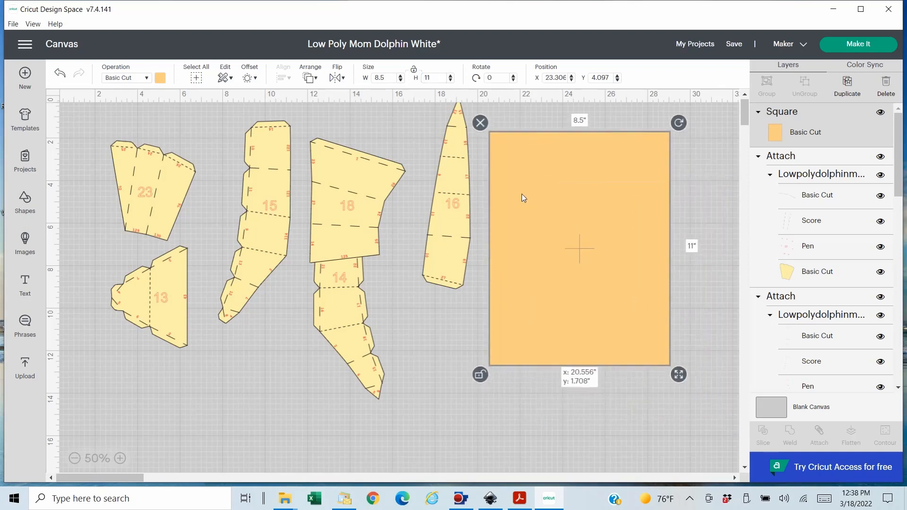
pyautogui.moveTo(330, 202); pyautogui.dragTo(532, 213)
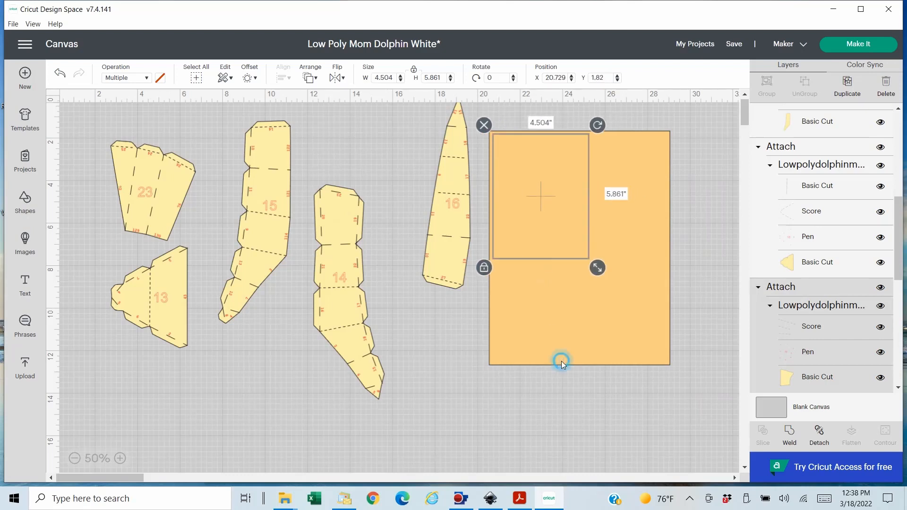
pyautogui.click(561, 362)
pyautogui.click(310, 79)
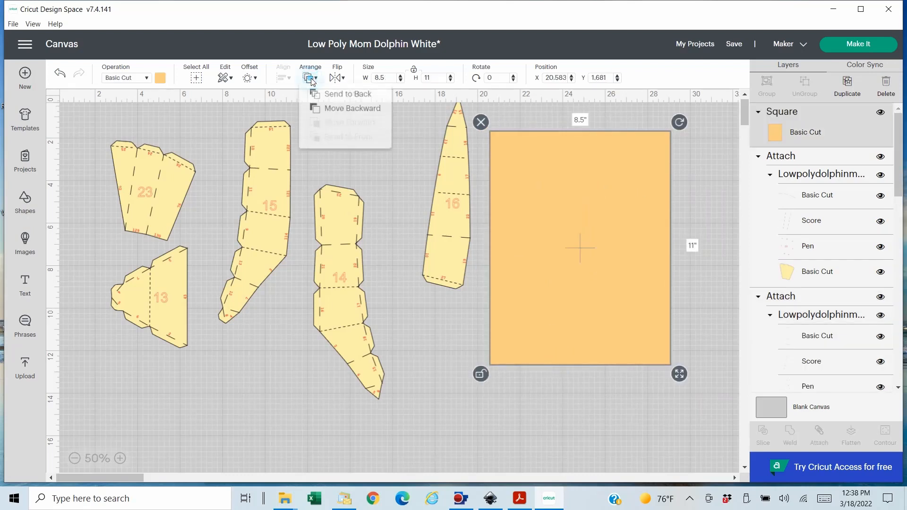
pyautogui.click(340, 94)
# Move piece 18 off the orange sheet and place piece 14 along the sheet's left edge.
pyautogui.moveTo(340, 266); pyautogui.dragTo(620, 225)
pyautogui.moveTo(543, 227); pyautogui.dragTo(376, 337)
pyautogui.moveTo(626, 258); pyautogui.dragTo(527, 254)
# Place piece 15 on the sheet, rotate it to about 167°, and nest it closely against piece 14.
pyautogui.moveTo(272, 218); pyautogui.dragTo(628, 237)
pyautogui.moveTo(658, 154); pyautogui.dragTo(600, 432)
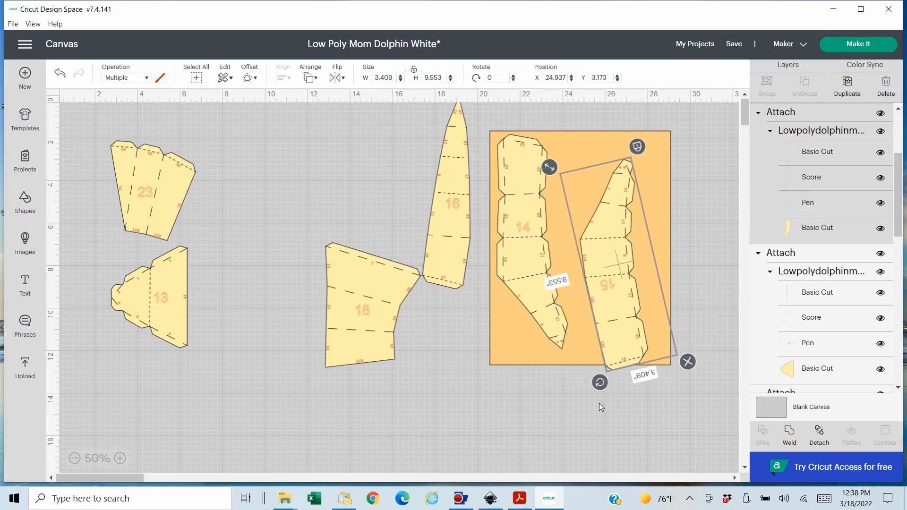
pyautogui.moveTo(602, 260); pyautogui.dragTo(591, 250)
pyautogui.moveTo(575, 219); pyautogui.dragTo(576, 242)
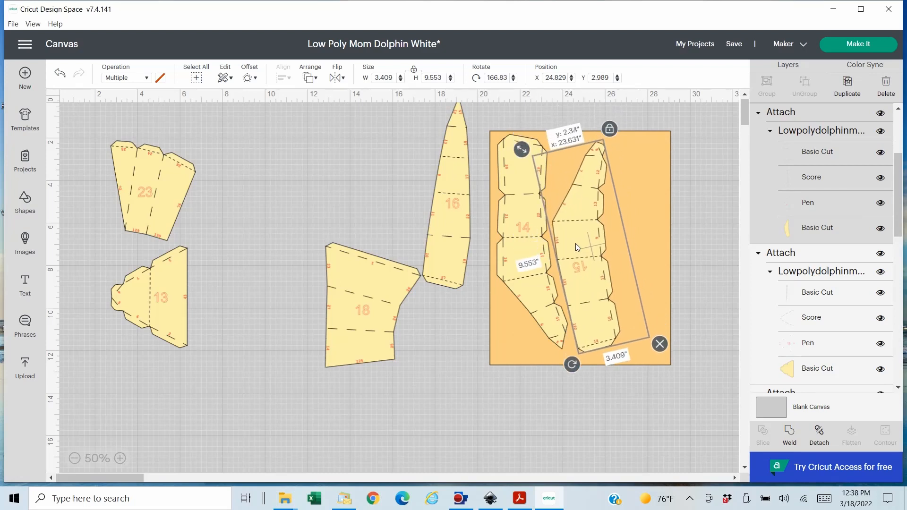
# Place piece 16 on the sheet beside piece 15 and tilt it slightly counterclockwise to fit within the right edge.
pyautogui.moveTo(447, 215); pyautogui.dragTo(644, 255)
pyautogui.moveTo(677, 134); pyautogui.dragTo(660, 130)
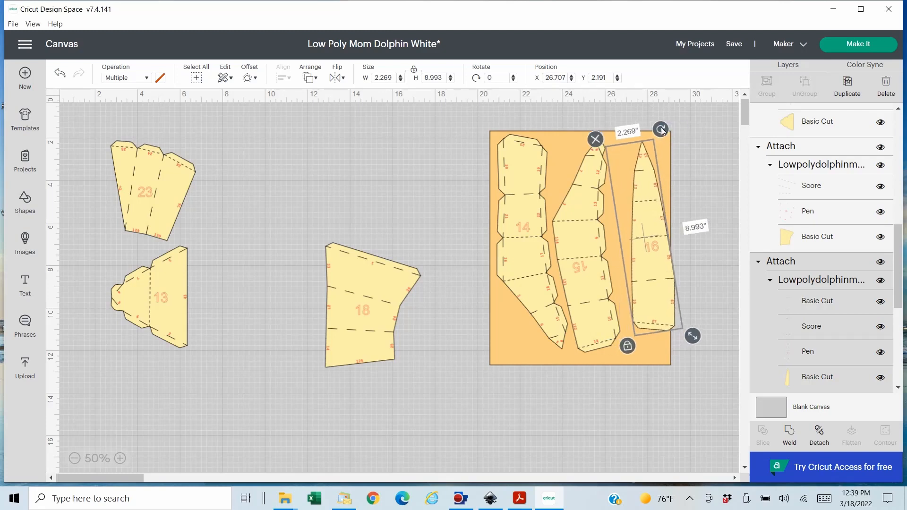
pyautogui.moveTo(649, 215); pyautogui.dragTo(637, 217)
# Move the orange sheet beneath piece 18 and arrange pieces 13 and 23 side by side above that piece on the sheet.
pyautogui.click(503, 362)
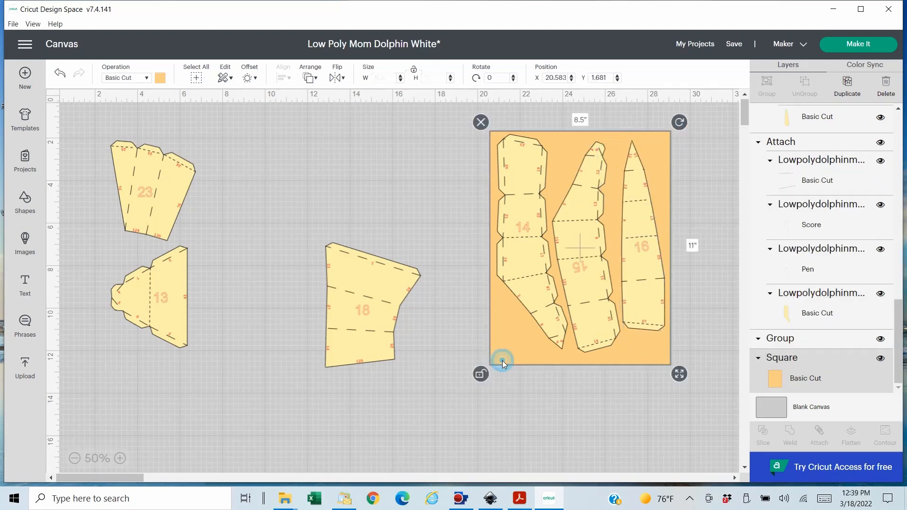
pyautogui.moveTo(503, 361); pyautogui.dragTo(263, 376)
pyautogui.moveTo(366, 335); pyautogui.dragTo(352, 329)
pyautogui.moveTo(174, 307); pyautogui.dragTo(319, 179)
pyautogui.moveTo(169, 177); pyautogui.dragTo(415, 186)
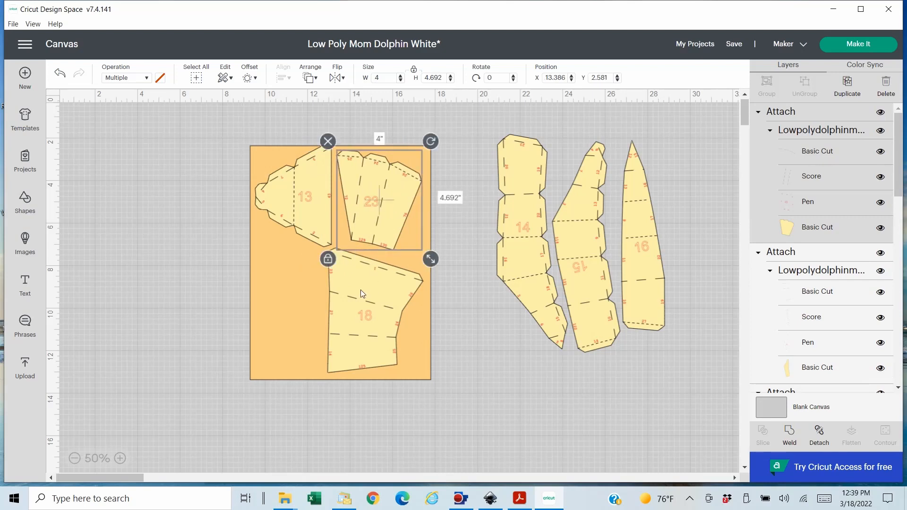
pyautogui.moveTo(310, 205); pyautogui.dragTo(309, 208)
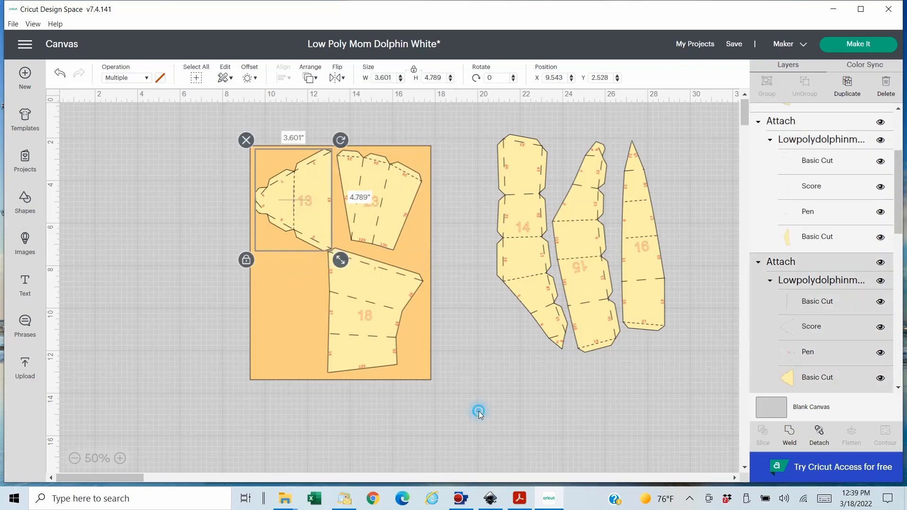
pyautogui.click(479, 415)
# Rotate piece 18 to about 91° on the sheet and bring pieces 13 and 23 down close above it.
pyautogui.click(375, 324)
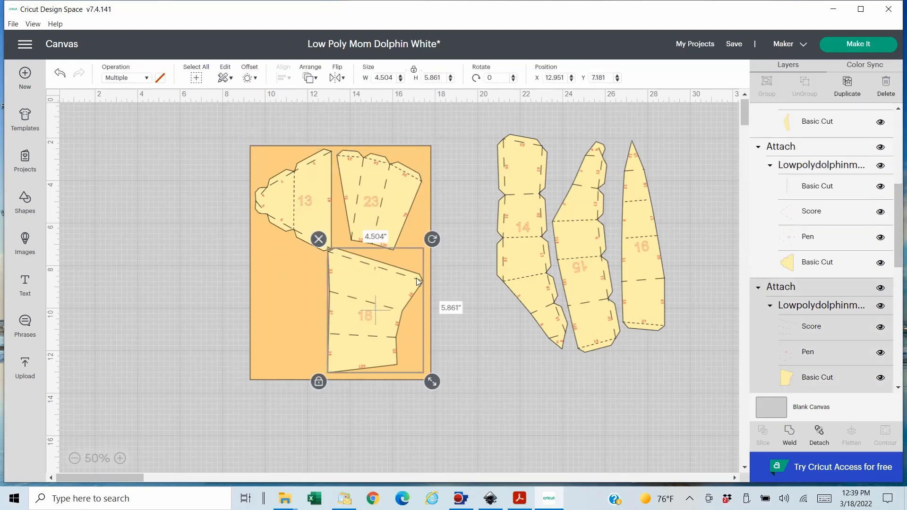
pyautogui.moveTo(431, 240); pyautogui.dragTo(359, 305)
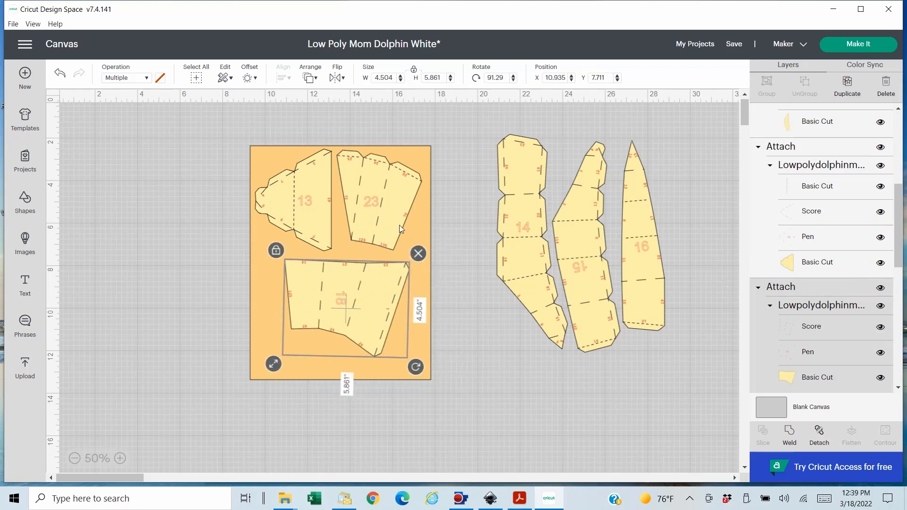
pyautogui.moveTo(362, 209)
pyautogui.mouseDown()
pyautogui.moveTo(363, 217)
pyautogui.moveTo(319, 220)
pyautogui.moveTo(361, 226)
pyautogui.mouseUp()
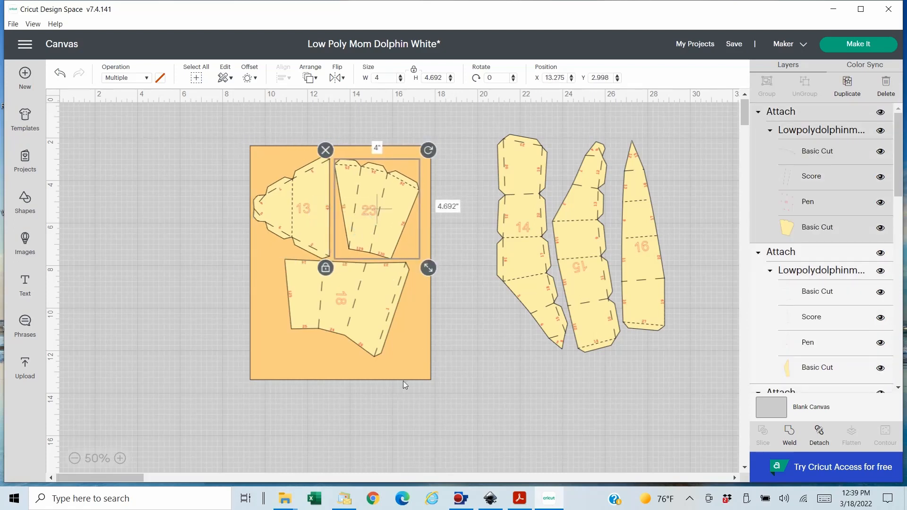
# Move the orange sheet out from under pieces 13, 23 and 18 to the empty canvas area on their left.
pyautogui.moveTo(406, 365); pyautogui.dragTo(233, 407)
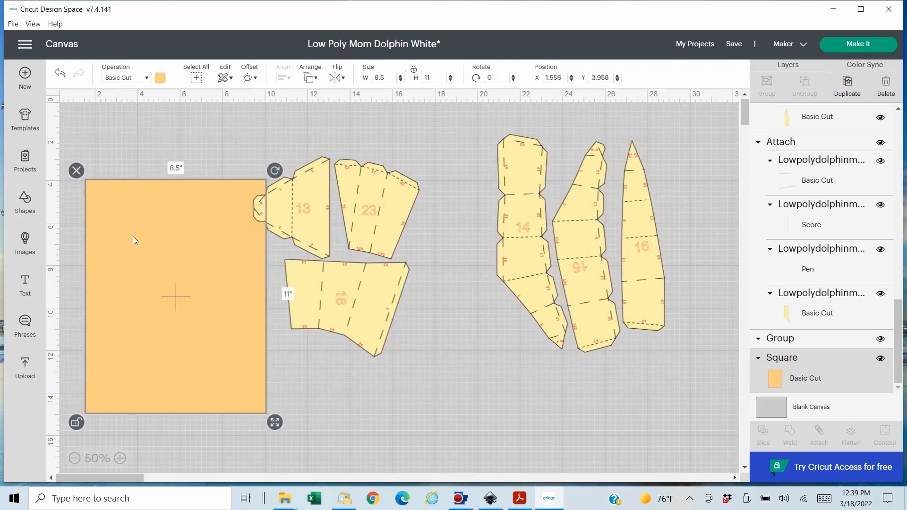
# Delete the orange guide sheet and attach pieces 13, 23 and 18 together as one layout.
pyautogui.click(77, 170)
pyautogui.moveTo(237, 135); pyautogui.dragTo(486, 423)
pyautogui.click(828, 433)
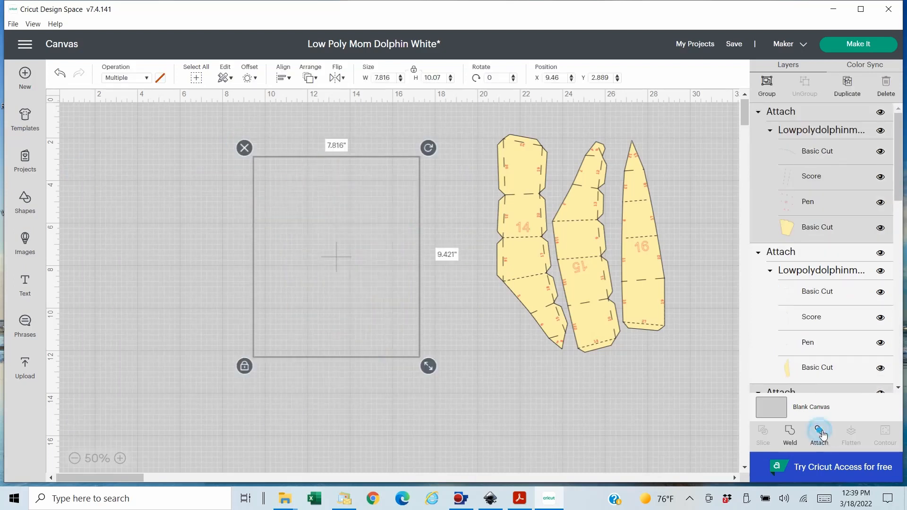
# Attach pieces 14, 15 and 16 together as one layout and save the project.
pyautogui.moveTo(482, 122); pyautogui.dragTo(733, 429)
pyautogui.click(821, 444)
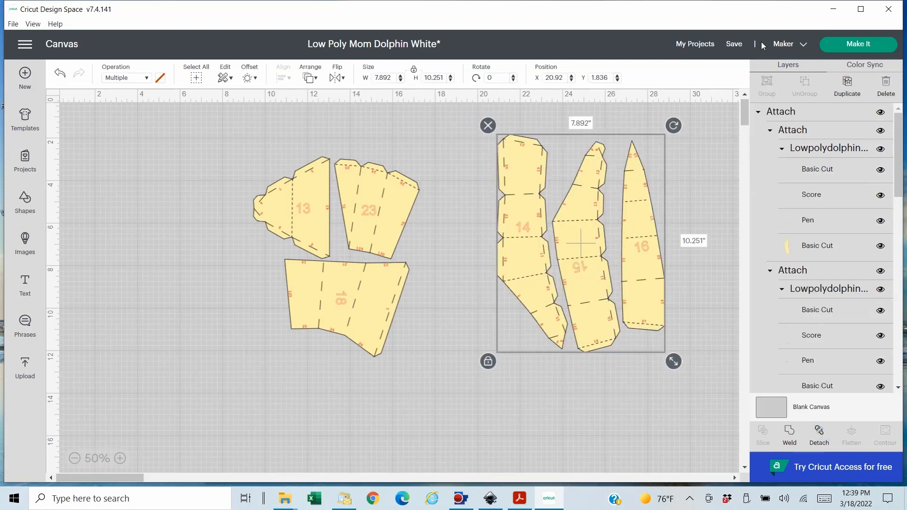
pyautogui.click(734, 44)
pyautogui.click(747, 62)
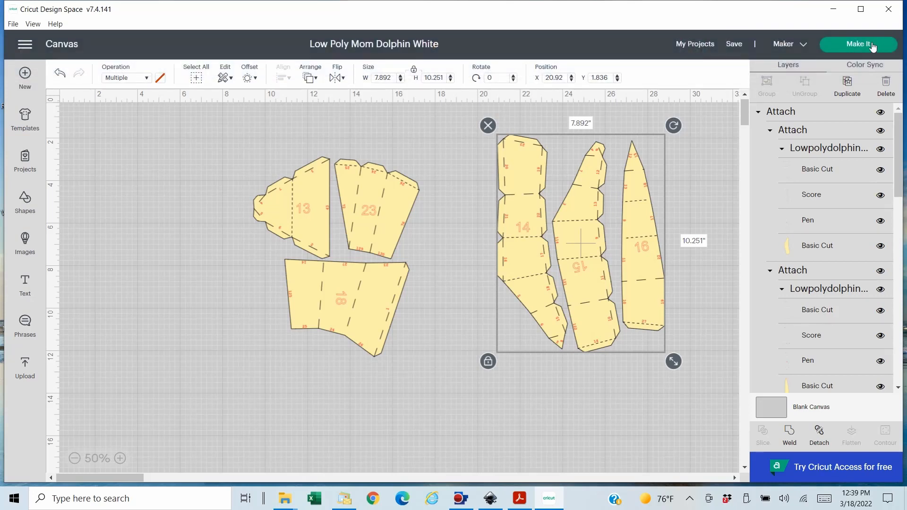
# Send the project to mat preparation and check the layout of the pieces on both mats.
pyautogui.click(868, 45)
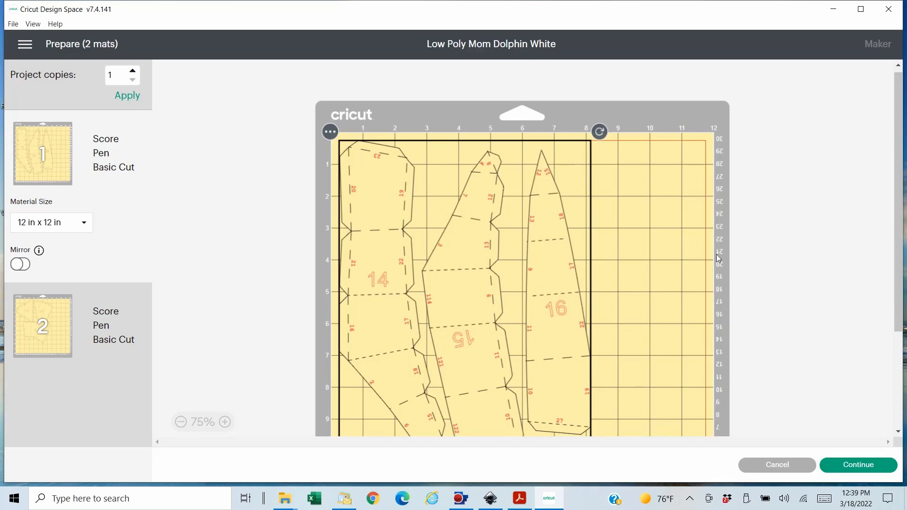
pyautogui.scroll(-3, 761, 275)
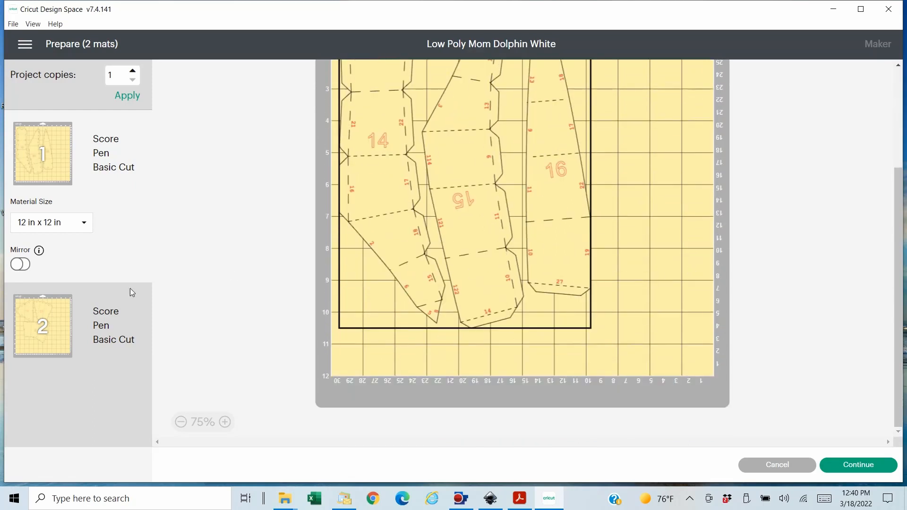
pyautogui.click(64, 316)
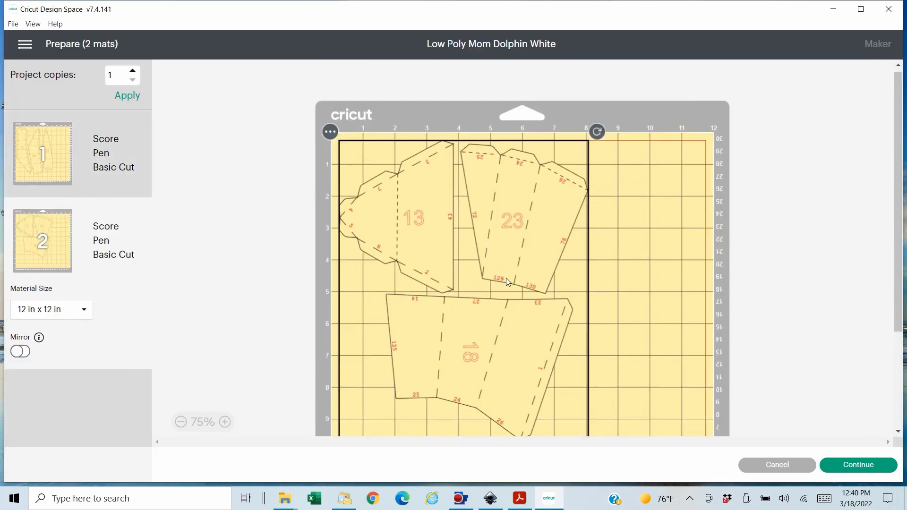
pyautogui.click(118, 163)
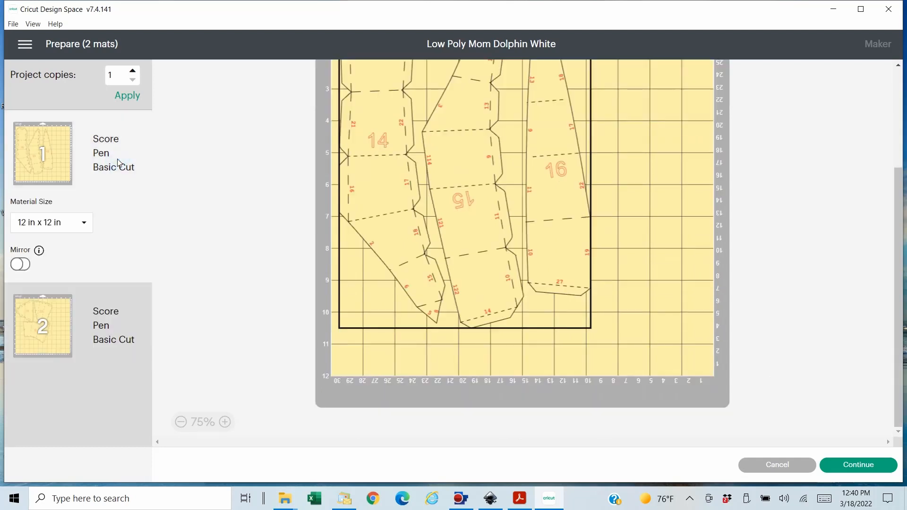
# Continue to the make stage, set the base material to Medium Cardstock – 80 lb (216 gsm), and review the tools to load.
pyautogui.click(872, 465)
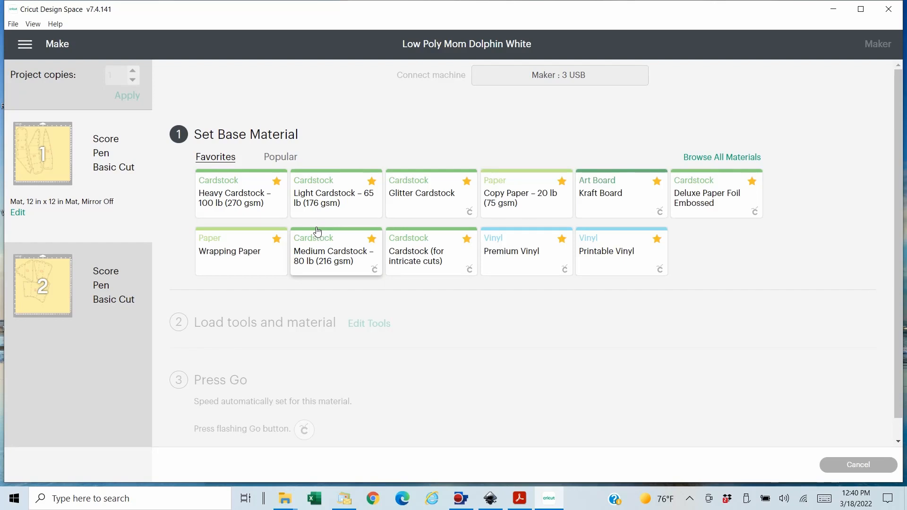
pyautogui.click(342, 264)
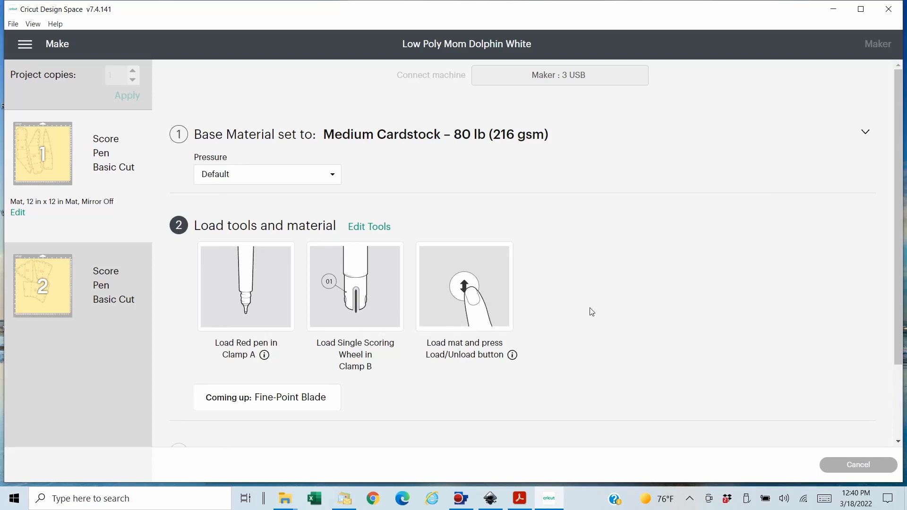
pyautogui.scroll(-2, 592, 312)
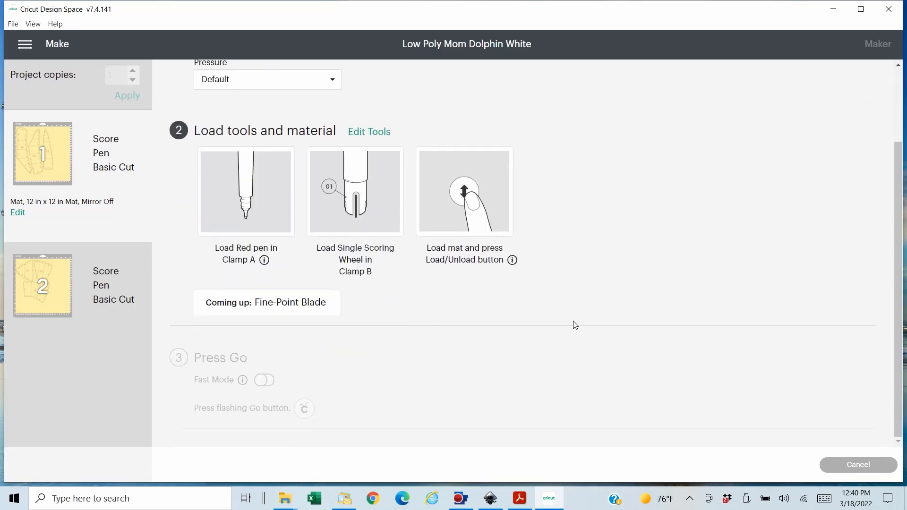